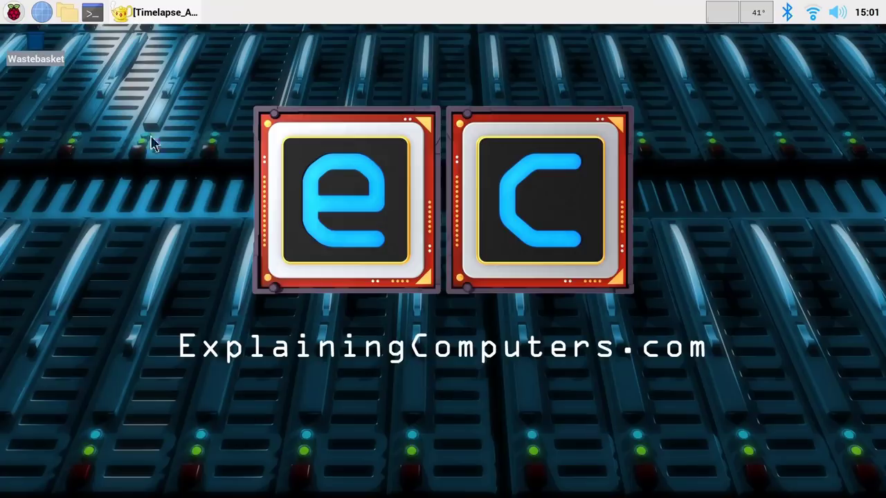
# Step: Preview the camera's view for 20 seconds with raspistill -t 20000 in LXTerminal, then close the terminal
pyautogui.click(92, 12)
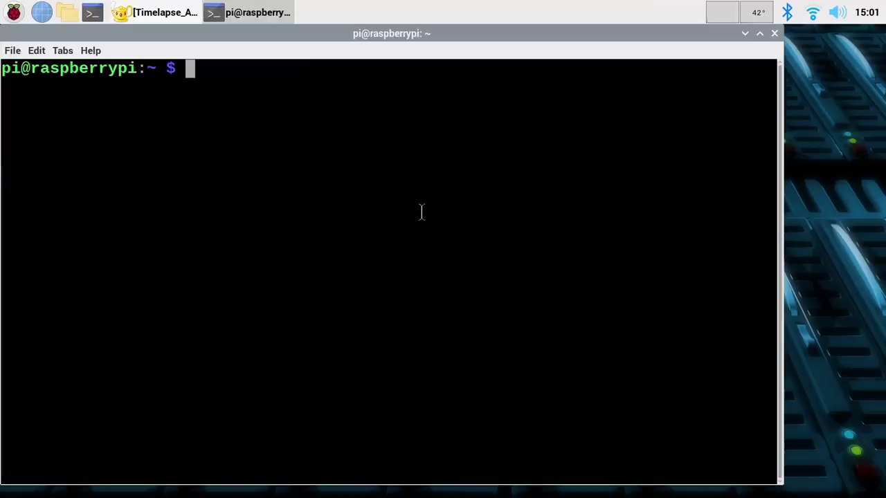
pyautogui.write('raspistill -t 20000')
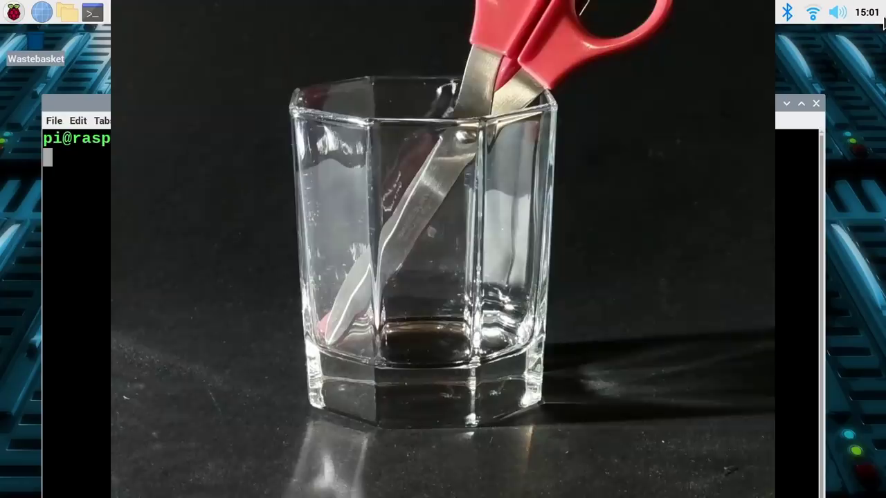
pyautogui.click(817, 104)
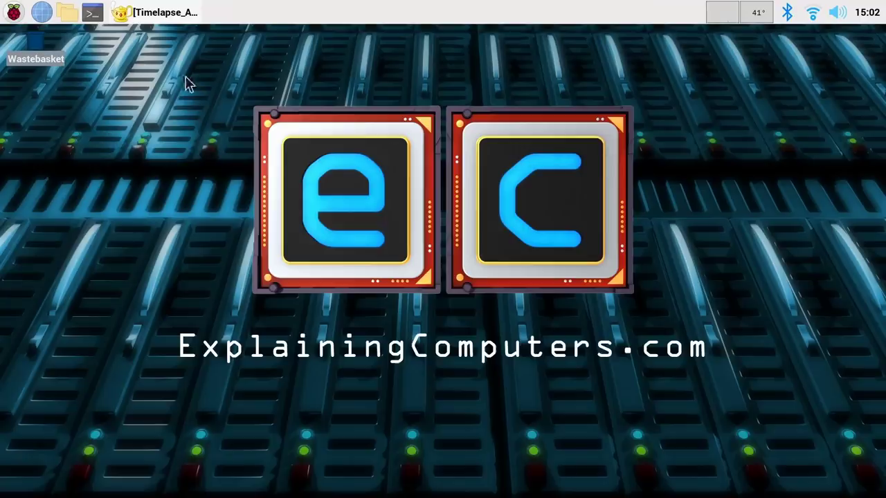
pyautogui.click(166, 14)
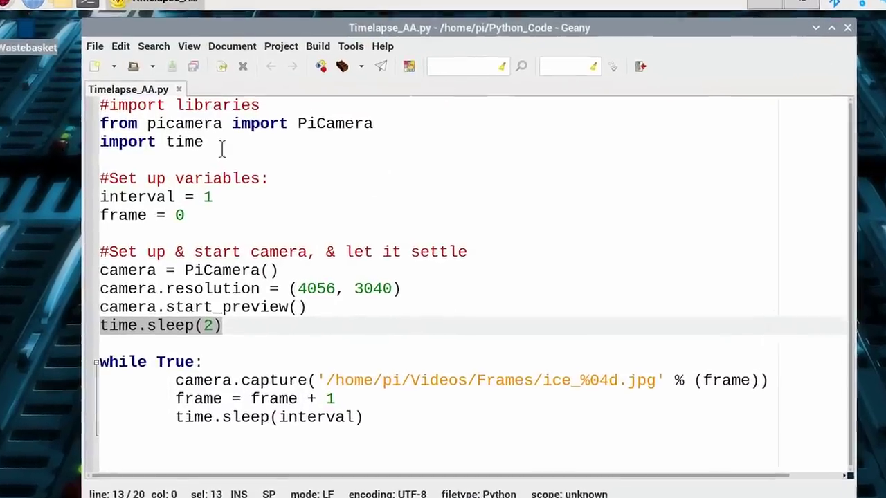
pyautogui.moveTo(221, 149); pyautogui.dragTo(92, 125)
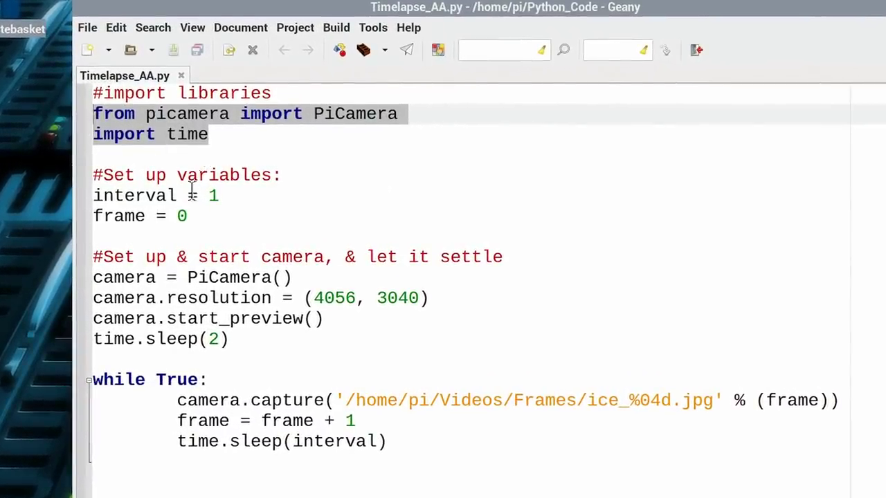
pyautogui.moveTo(192, 219); pyautogui.dragTo(85, 195)
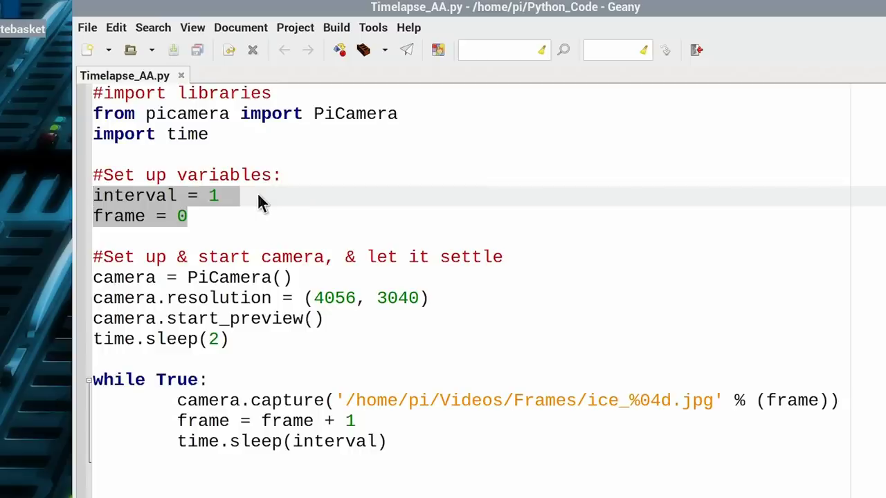
pyautogui.click(193, 217)
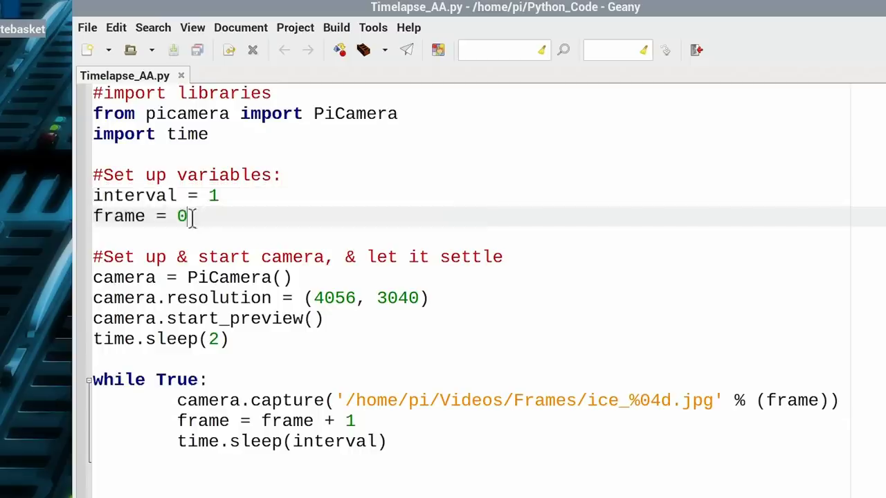
pyautogui.moveTo(192, 217); pyautogui.dragTo(89, 216)
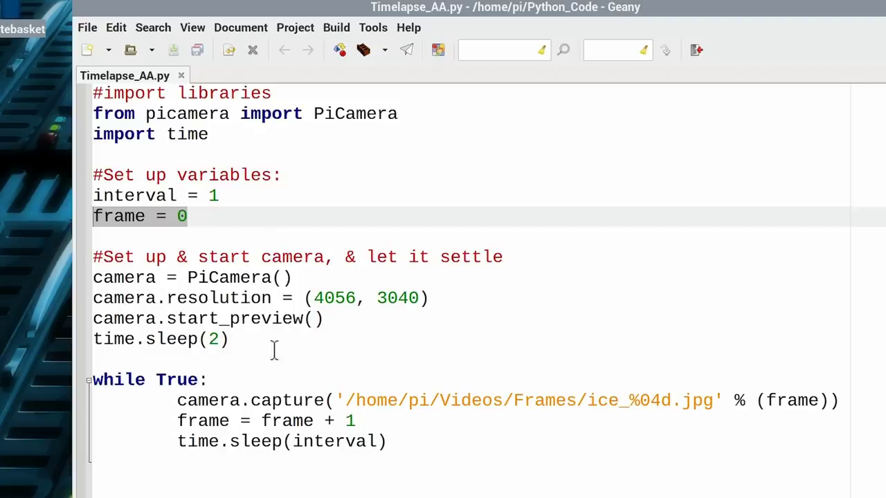
pyautogui.click(291, 279)
pyautogui.moveTo(289, 277); pyautogui.dragTo(83, 275)
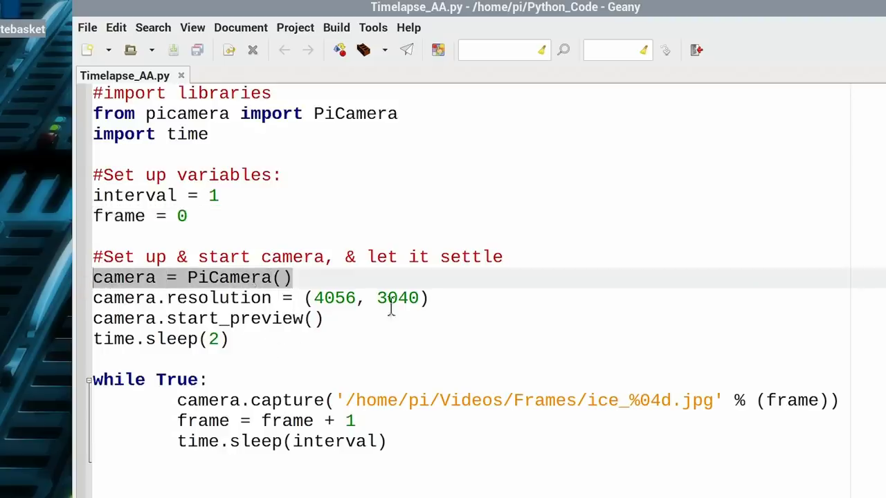
pyautogui.moveTo(430, 299); pyautogui.dragTo(80, 299)
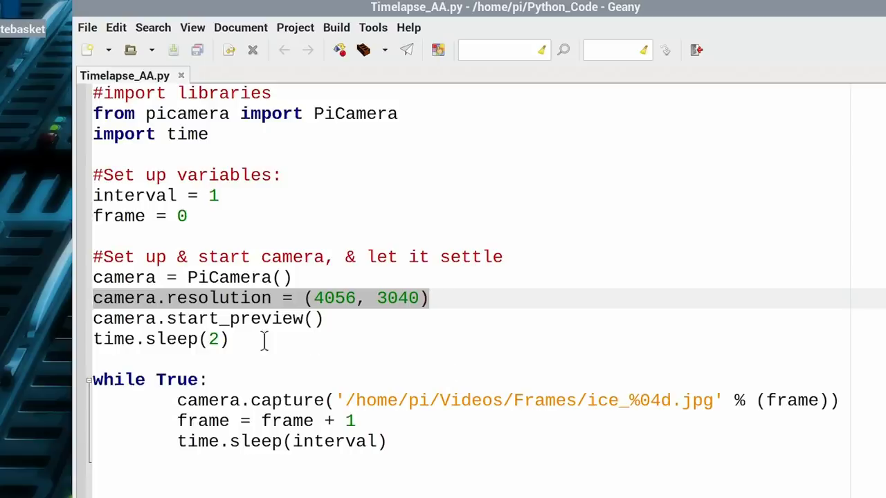
pyautogui.moveTo(230, 340); pyautogui.dragTo(98, 317)
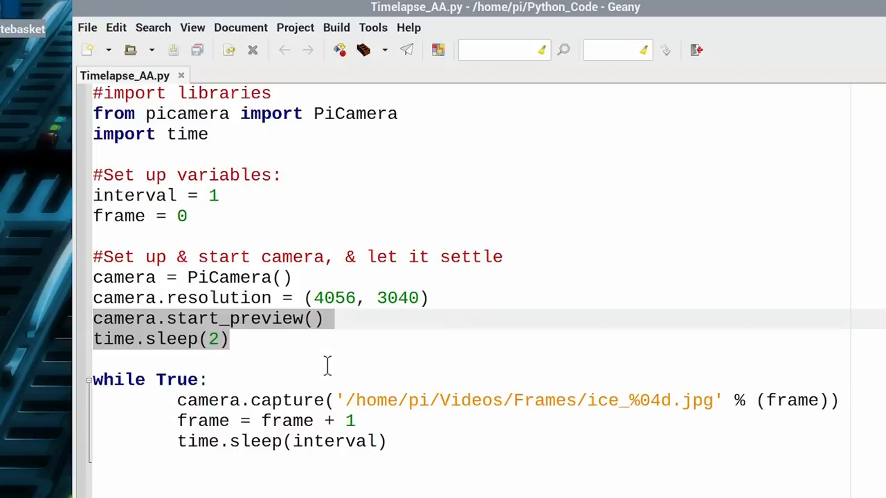
pyautogui.moveTo(220, 378); pyautogui.dragTo(88, 381)
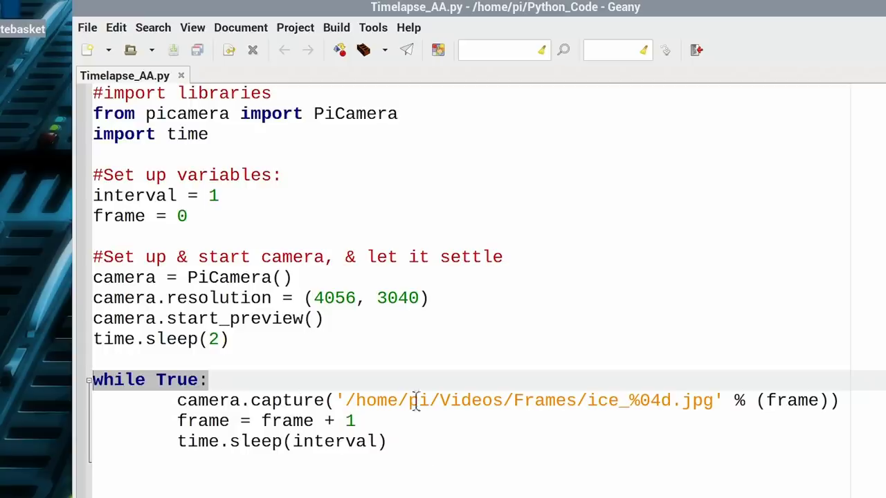
pyautogui.moveTo(576, 400); pyautogui.dragTo(513, 400)
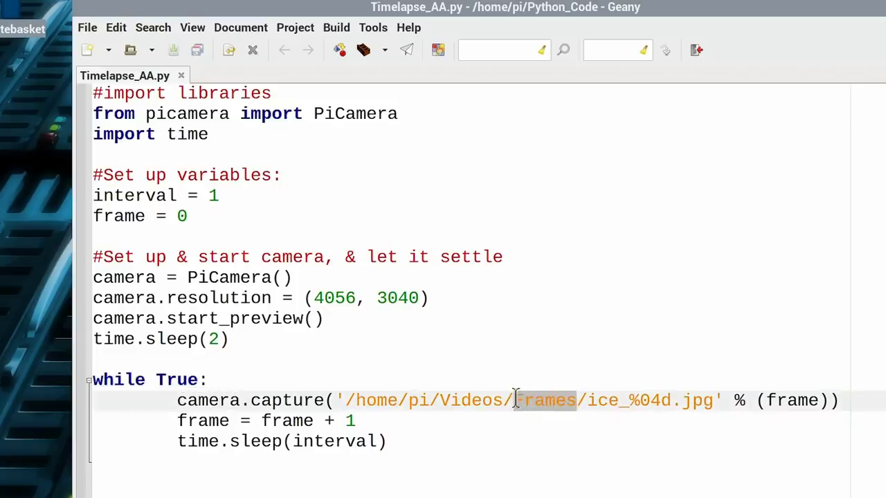
pyautogui.click(606, 425)
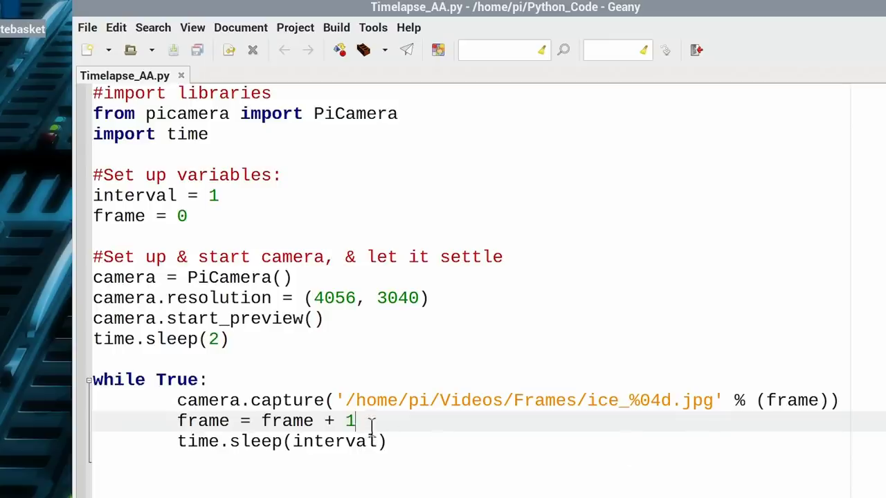
pyautogui.moveTo(369, 425); pyautogui.dragTo(177, 420)
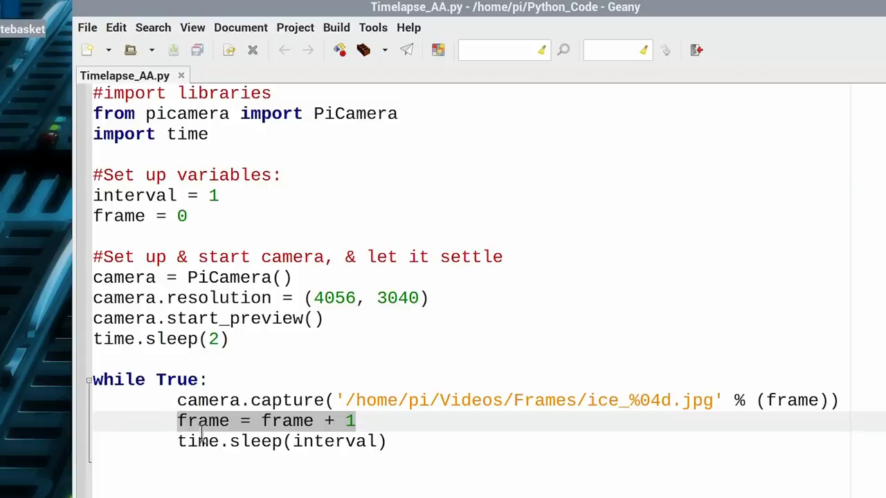
pyautogui.moveTo(404, 447); pyautogui.dragTo(179, 441)
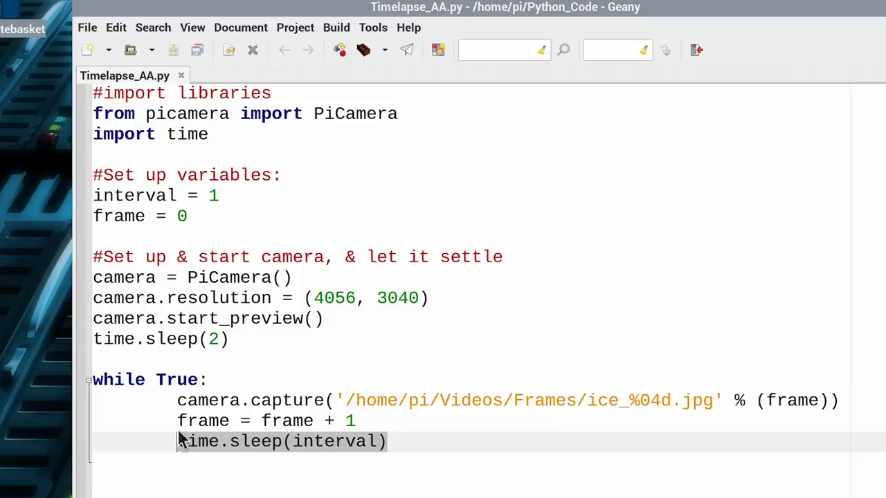
pyautogui.click(251, 196)
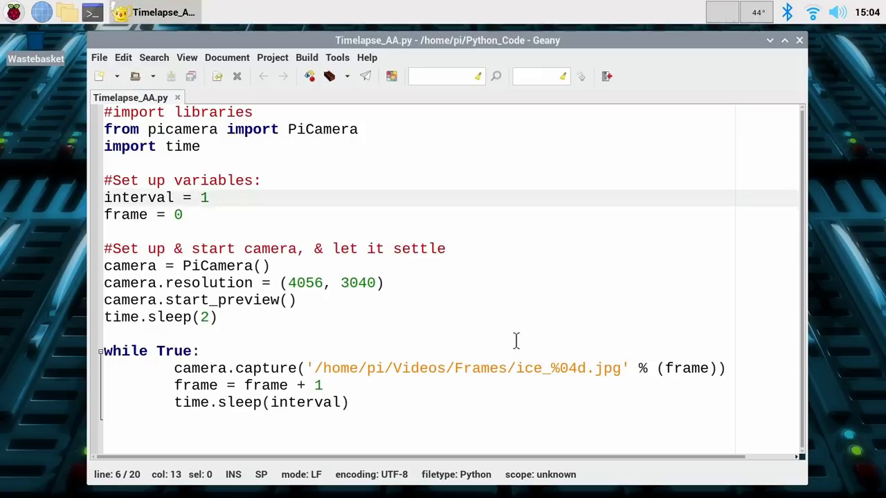
# Step: Browse to Videos/Frames in the file manager, view ice_0000.jpg, then close the image viewer
pyautogui.click(66, 12)
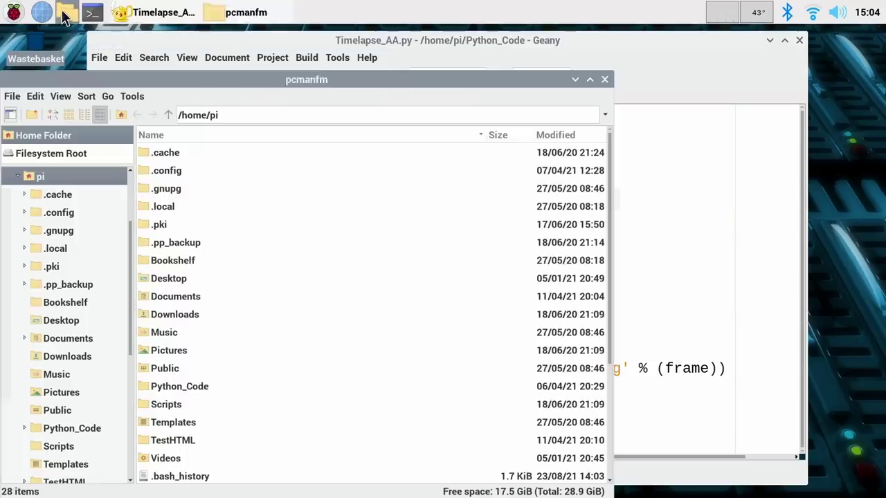
pyautogui.doubleClick(188, 458)
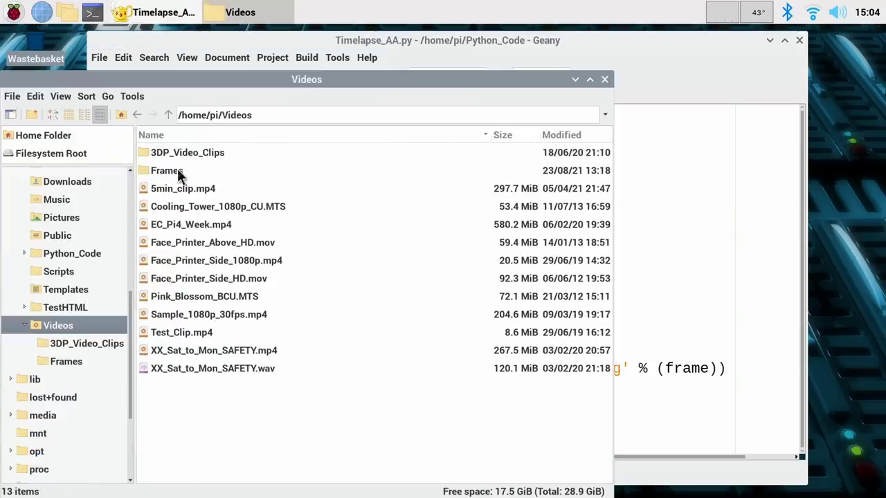
pyautogui.doubleClick(178, 170)
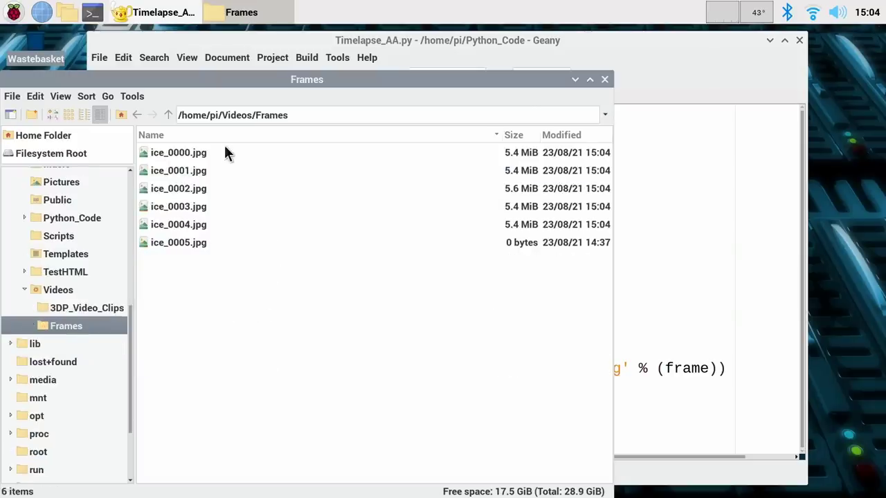
pyautogui.doubleClick(166, 151)
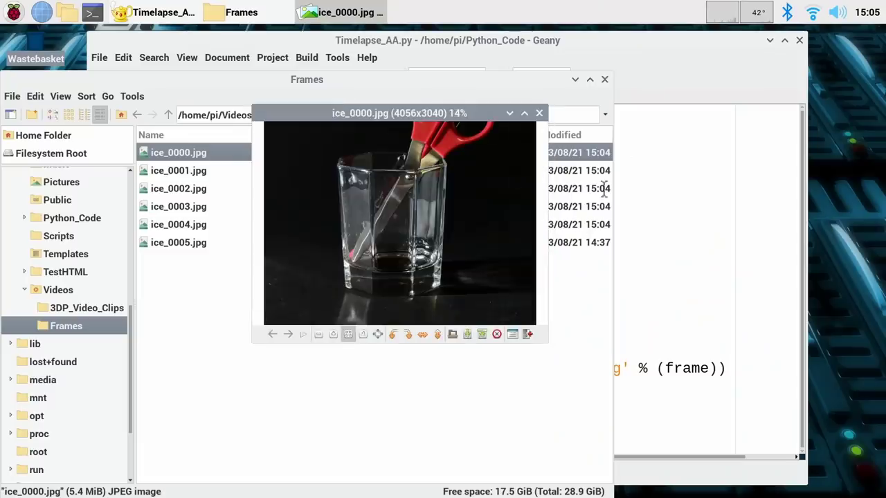
pyautogui.click(539, 112)
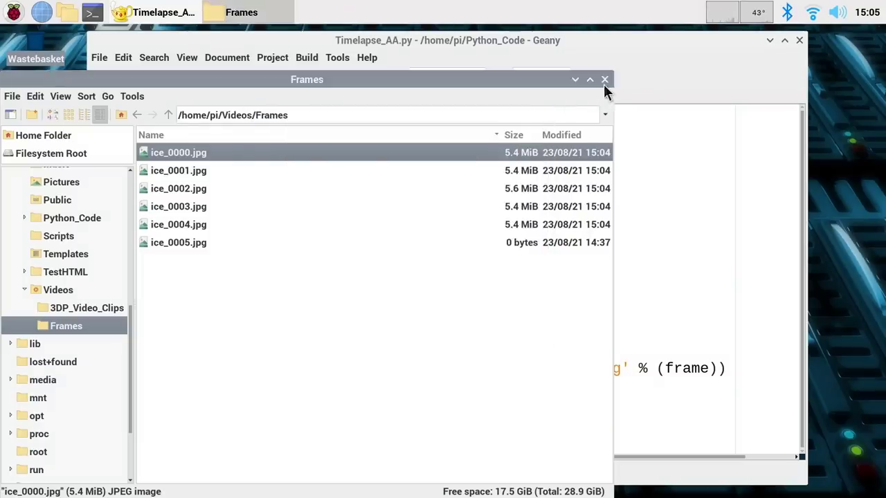
# Step: Change the capture interval on line 6 of Timelapse_AA.py to 15
pyautogui.click(604, 80)
pyautogui.click(404, 232)
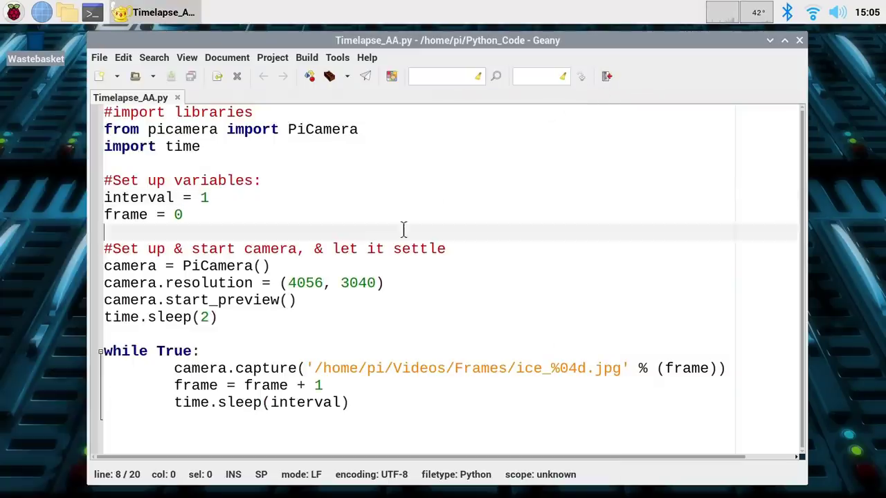
pyautogui.click(224, 197)
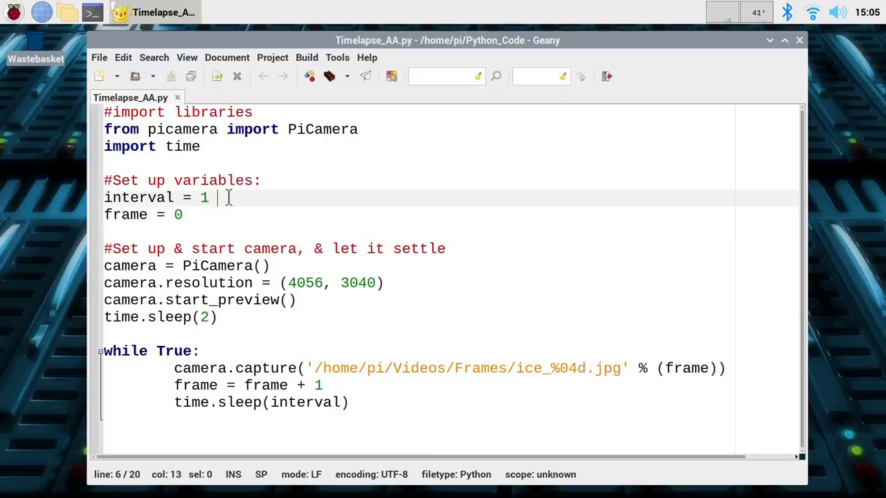
pyautogui.press('Left')
pyautogui.press('Delete')
pyautogui.write('5')
# Step: Save Timelapse_AA.py and highlight the interval value 15
pyautogui.click(99, 57)
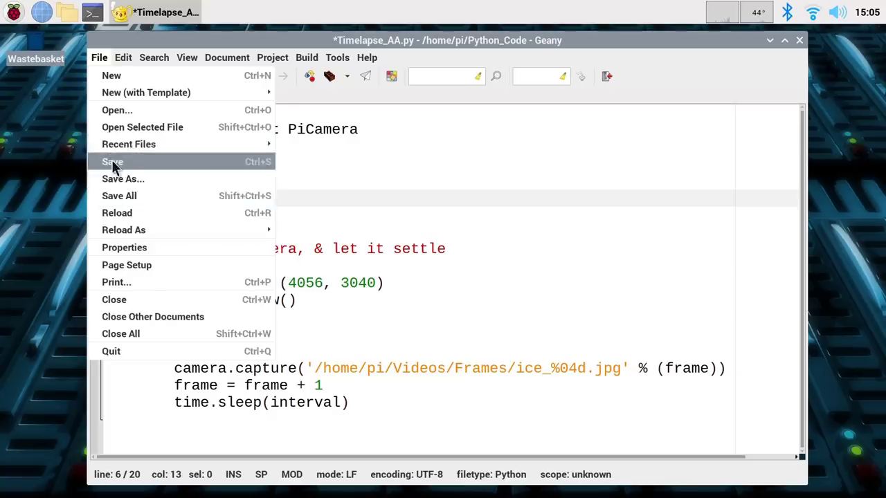
pyautogui.click(112, 162)
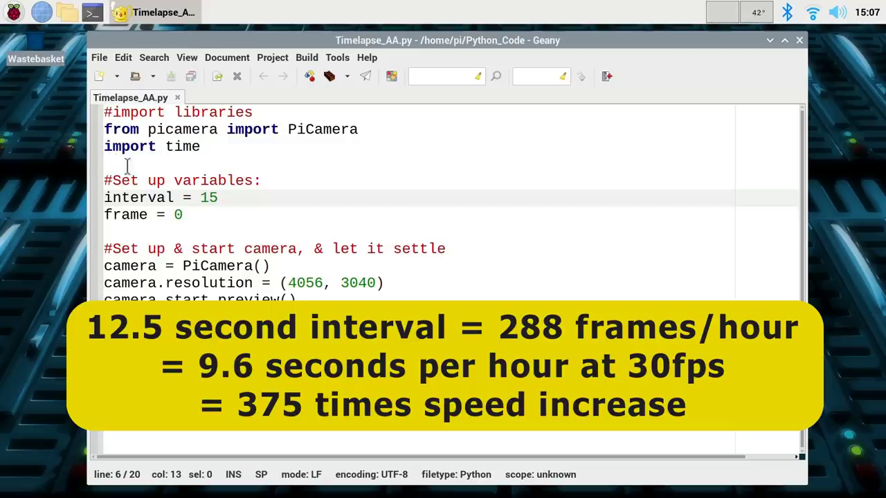
pyautogui.moveTo(229, 198); pyautogui.dragTo(200, 198)
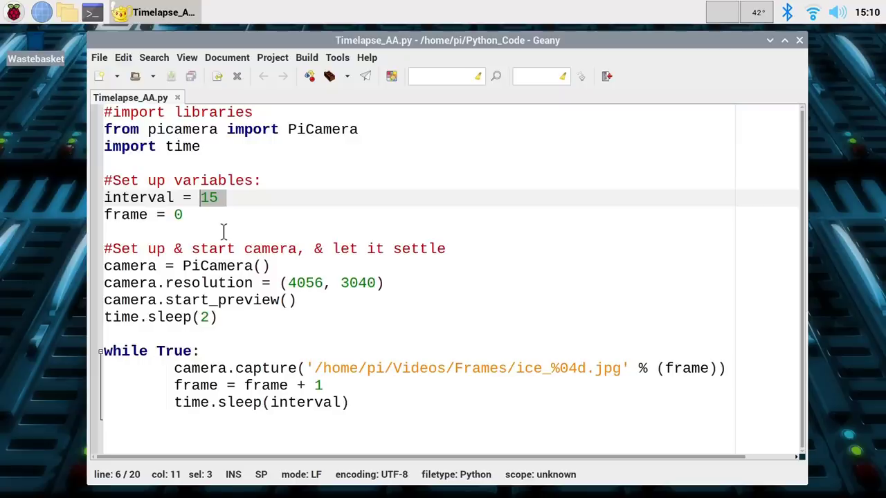
pyautogui.click(96, 17)
pyautogui.write('raspistill -t 20000')
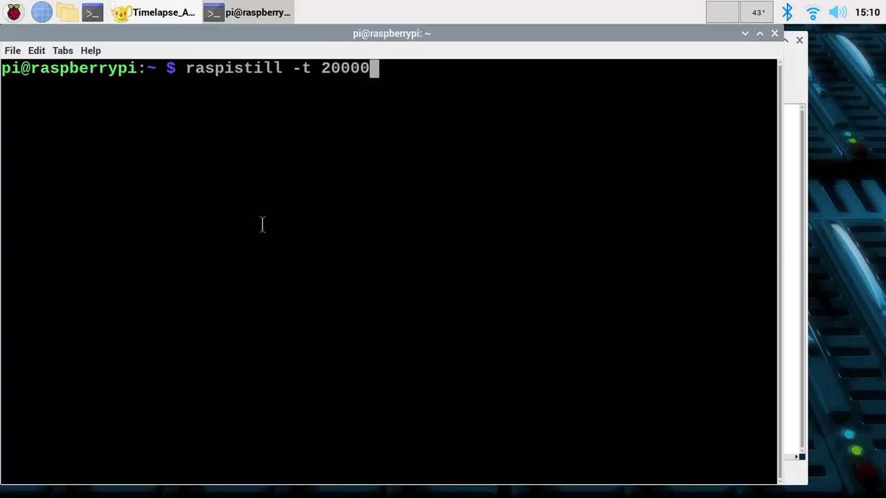
pyautogui.press('Return')
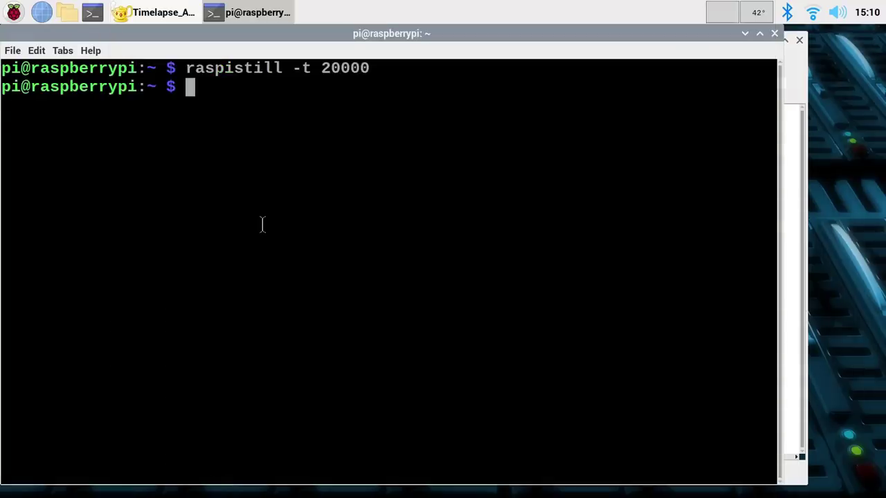
pyautogui.press('Up')
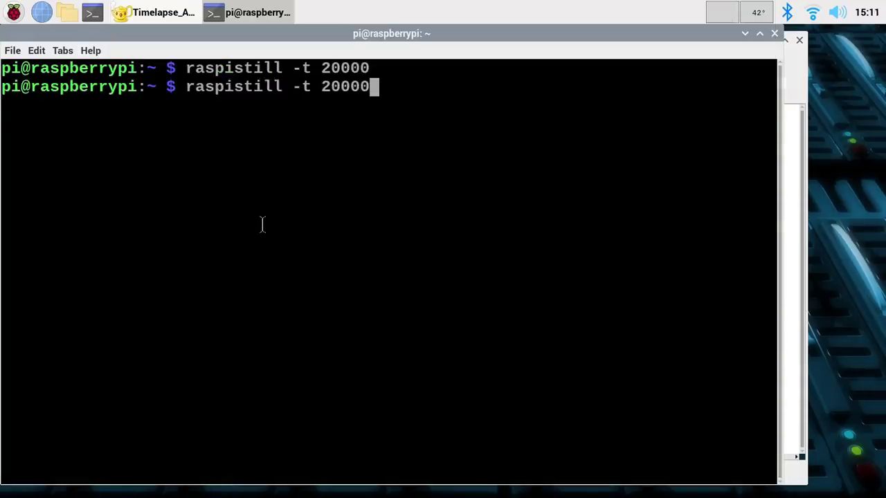
pyautogui.press('Return')
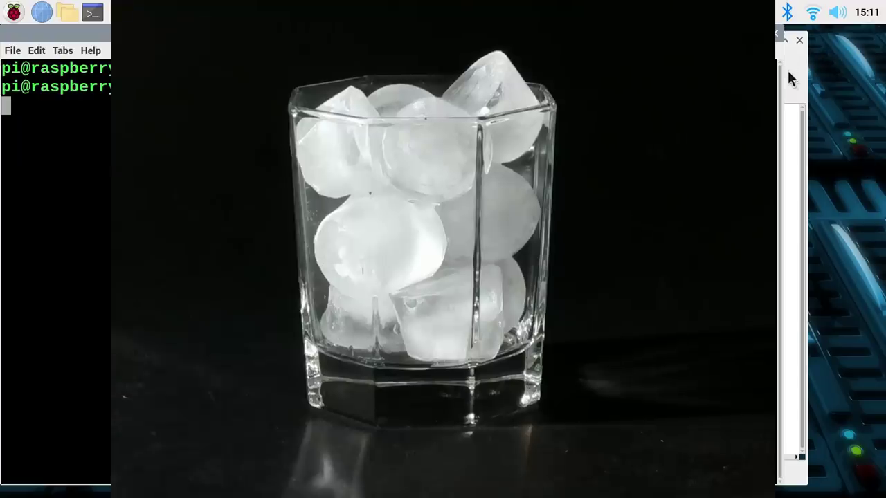
pyautogui.doubleClick(102, 39)
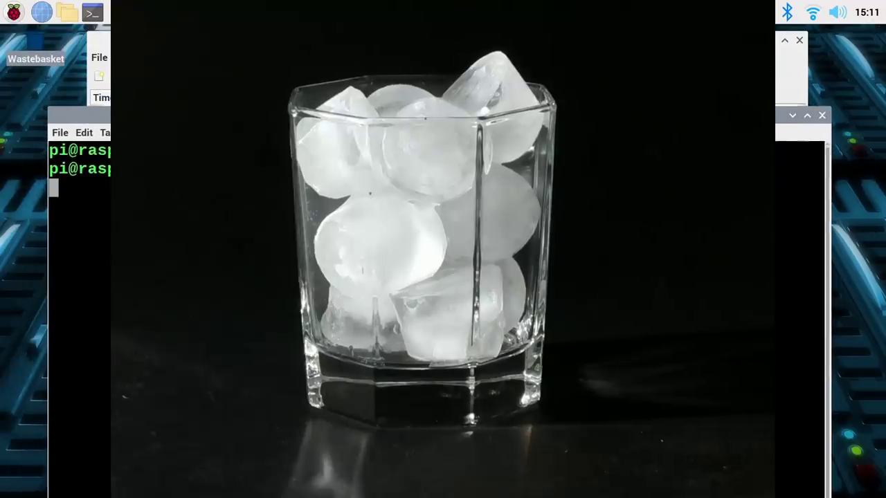
pyautogui.click(823, 115)
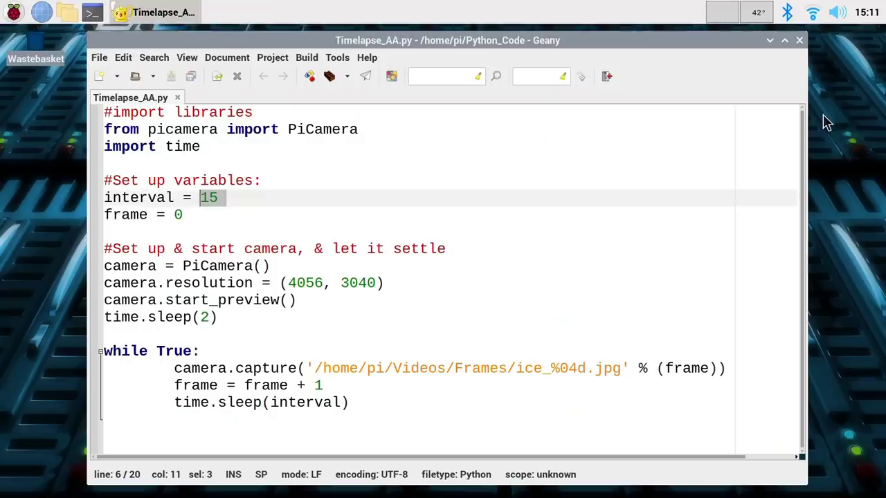
# Step: Run Timelapse_AA.py from Geany's toolbar to start capturing ice frames
pyautogui.click(366, 77)
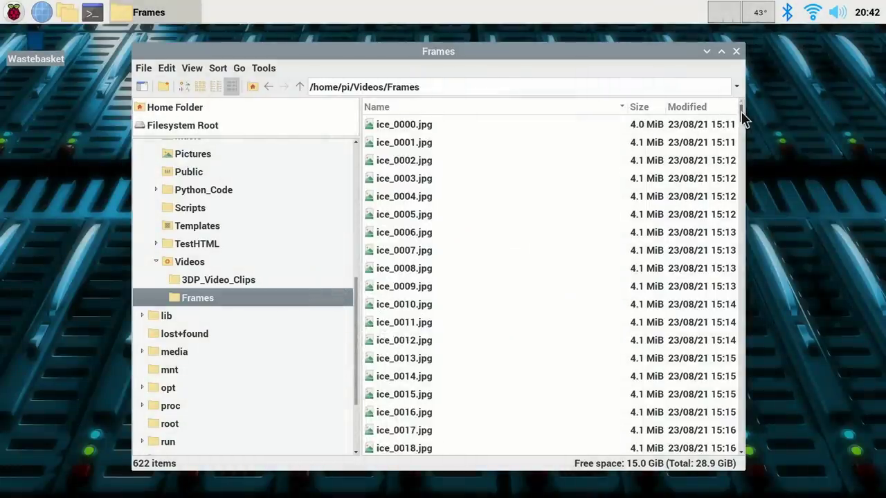
pyautogui.moveTo(741, 117); pyautogui.dragTo(747, 469)
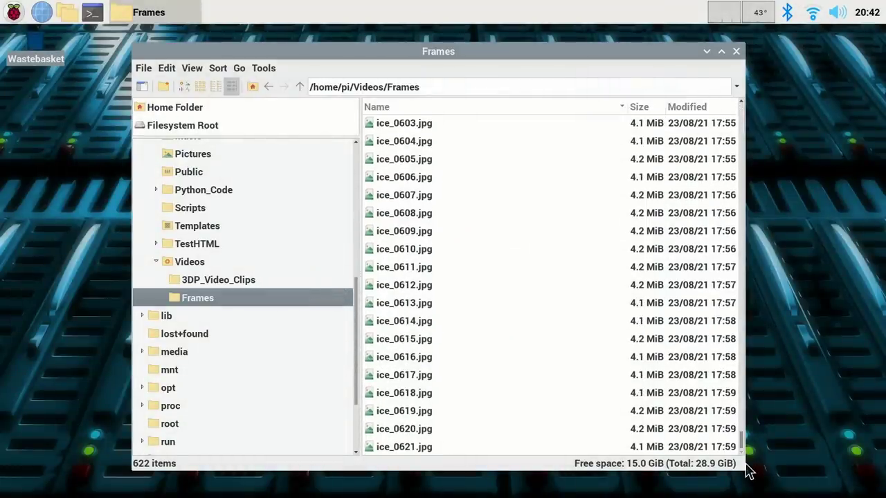
pyautogui.moveTo(747, 470); pyautogui.dragTo(716, 113)
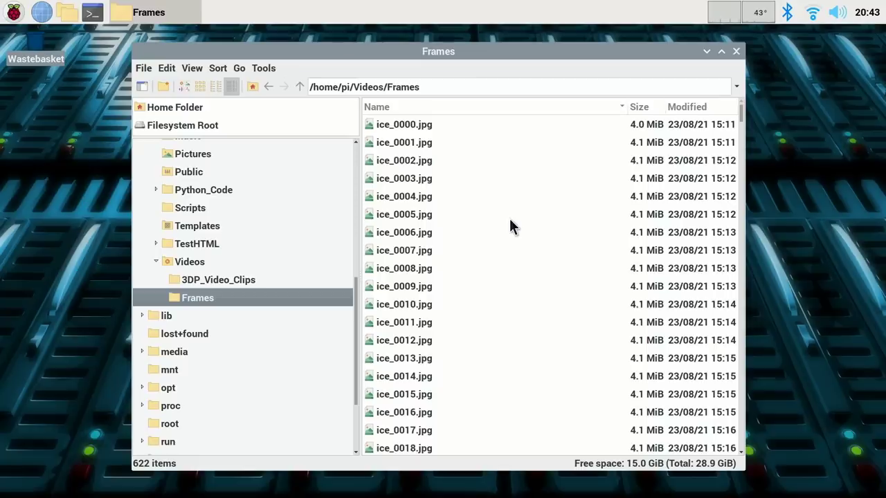
# Step: Launch Kdenlive from the Sound & Video menu, opening an empty HD 1080p 25 fps project
pyautogui.click(13, 15)
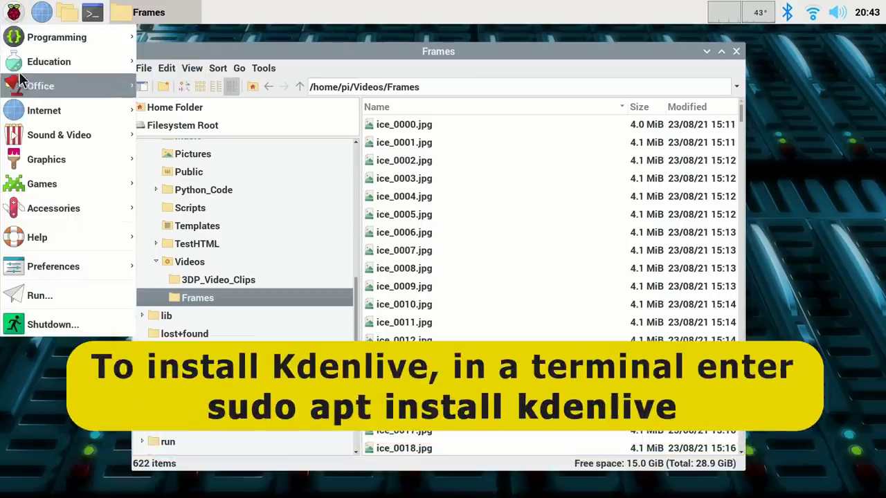
pyautogui.moveTo(26, 134)
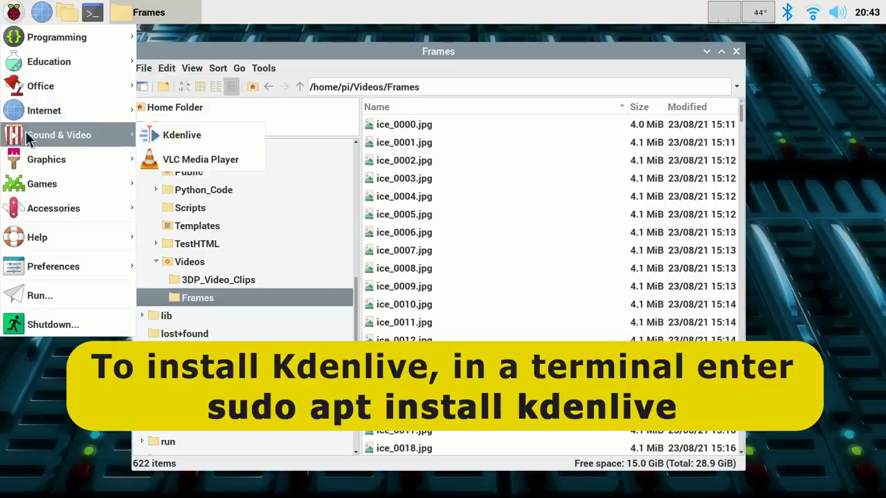
pyautogui.click(196, 135)
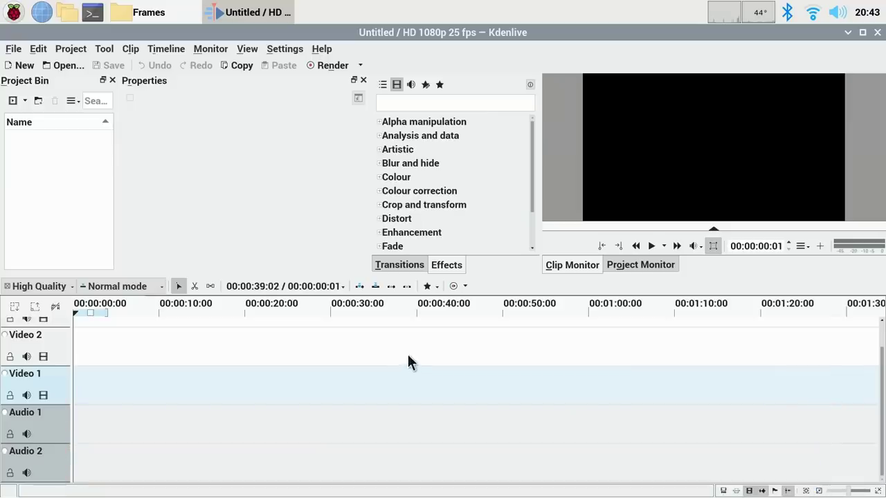
pyautogui.click(71, 48)
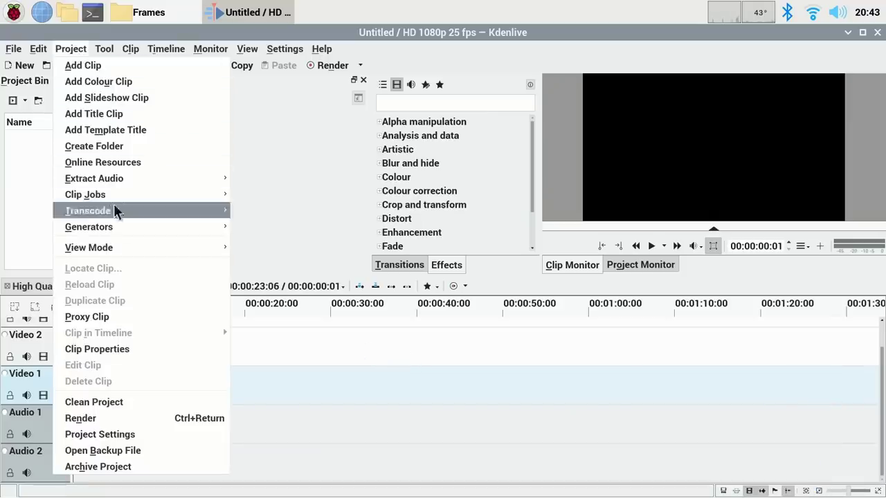
pyautogui.click(153, 438)
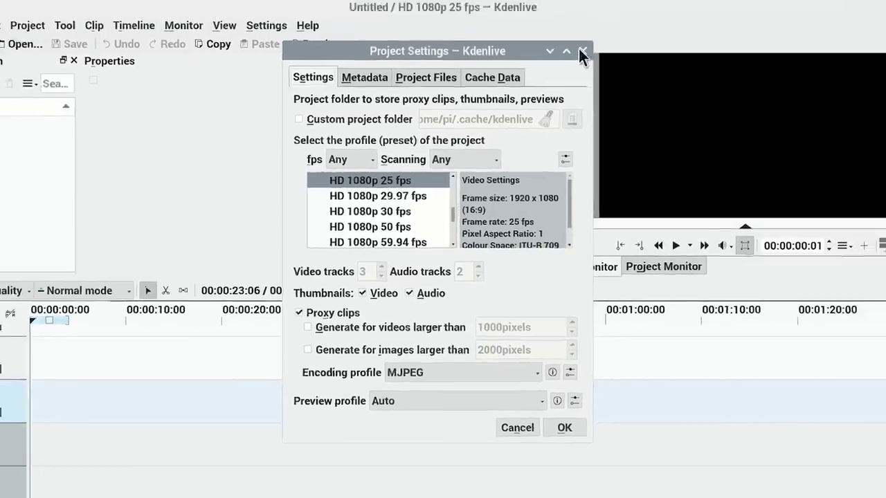
pyautogui.click(581, 51)
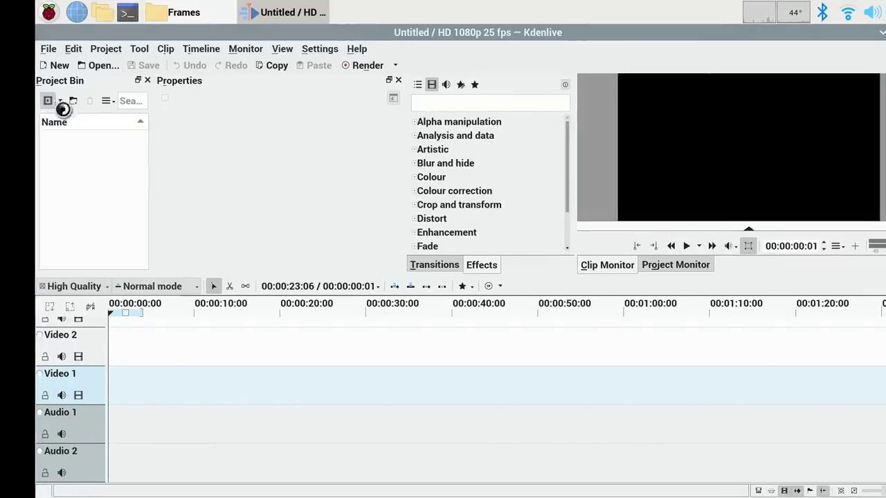
# Step: Import the Videos/Frames images starting at ice_0000.jpg into the Project Bin as one image sequence
pyautogui.click(54, 100)
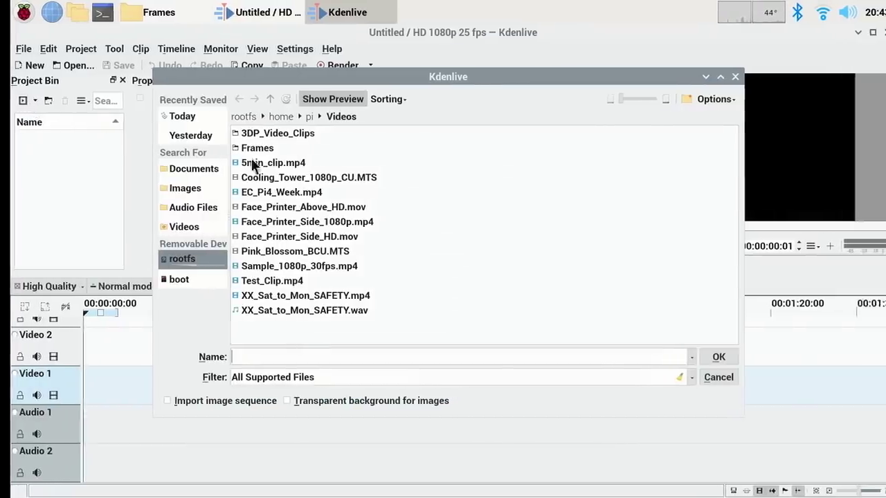
pyautogui.doubleClick(276, 148)
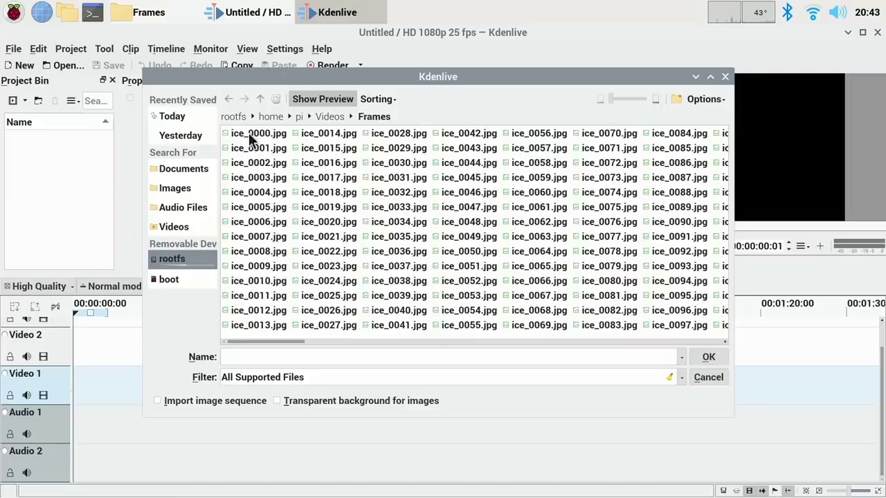
pyautogui.click(249, 133)
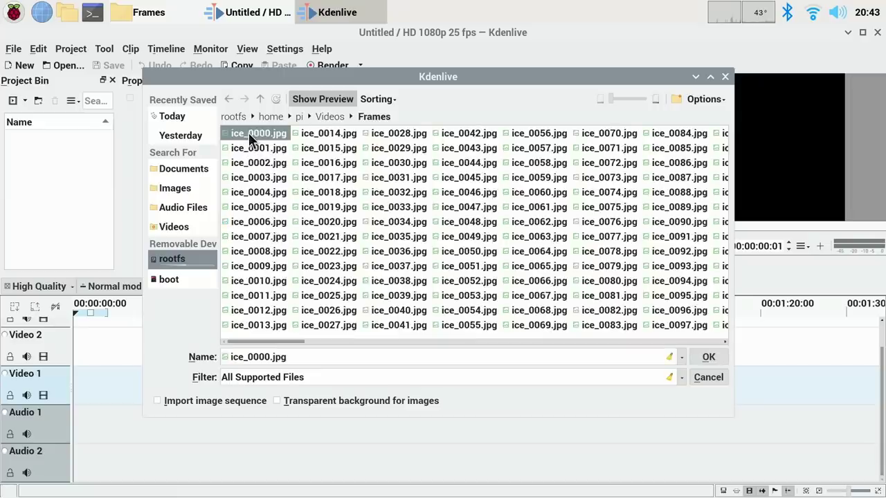
pyautogui.click(155, 401)
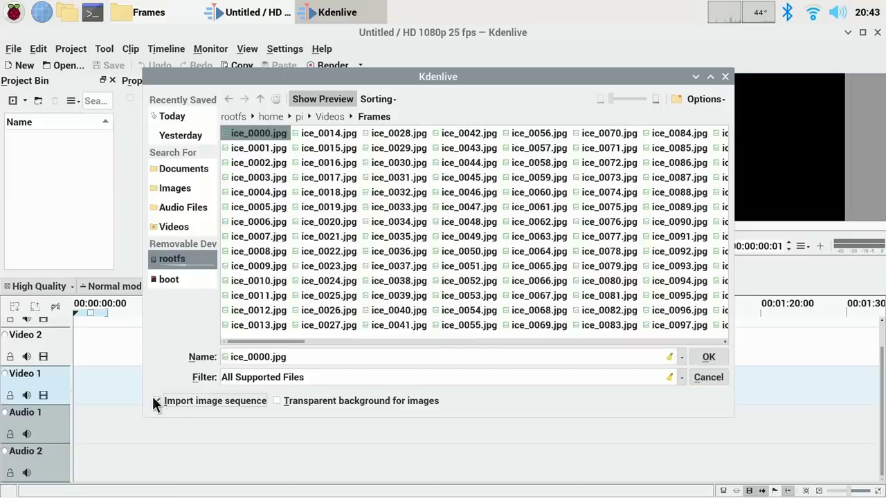
pyautogui.click(706, 357)
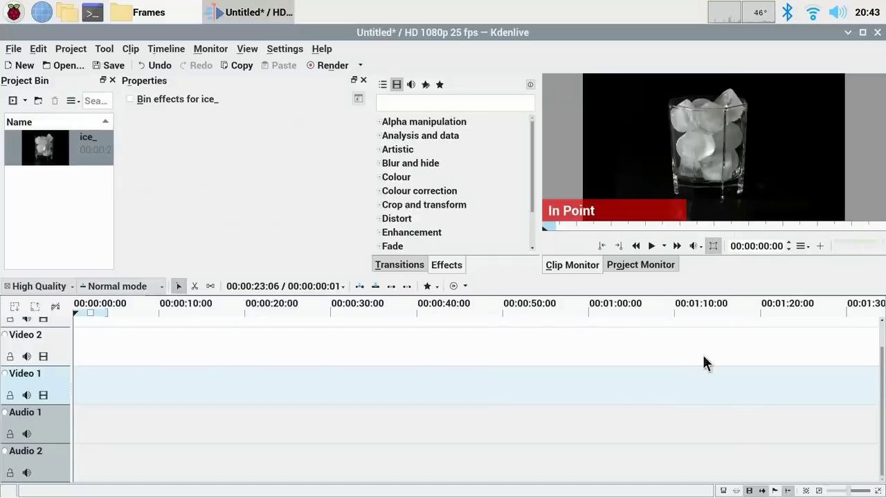
# Step: Place the ice_ clip at 0 on Video 1, enlarge the monitor and zoom the timeline in
pyautogui.moveTo(55, 158); pyautogui.dragTo(87, 380)
pyautogui.moveTo(166, 394); pyautogui.dragTo(132, 395)
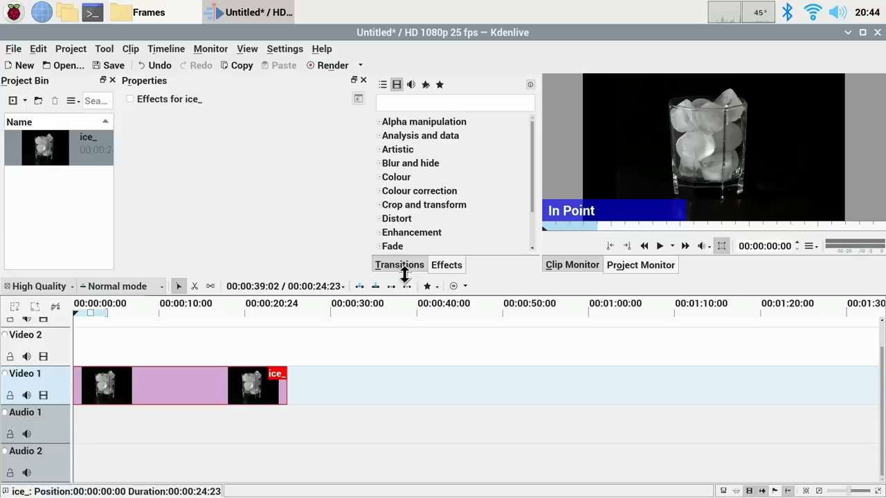
pyautogui.moveTo(406, 276); pyautogui.dragTo(398, 320)
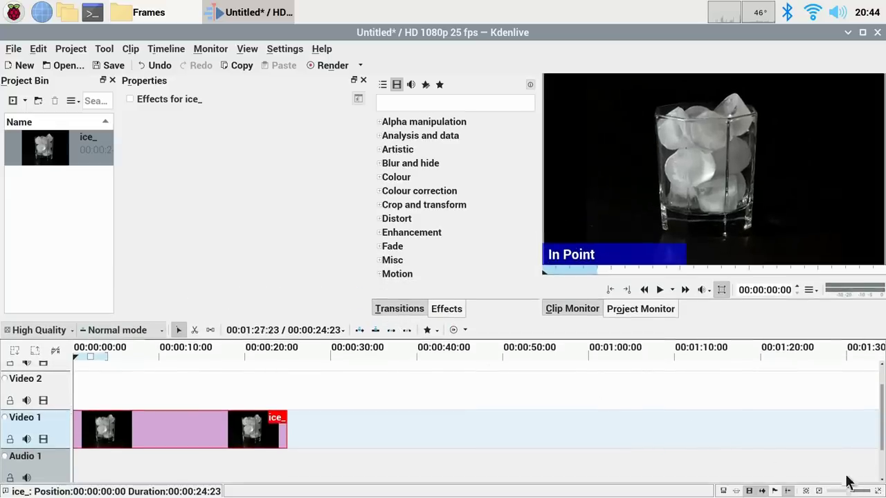
pyautogui.click(876, 490)
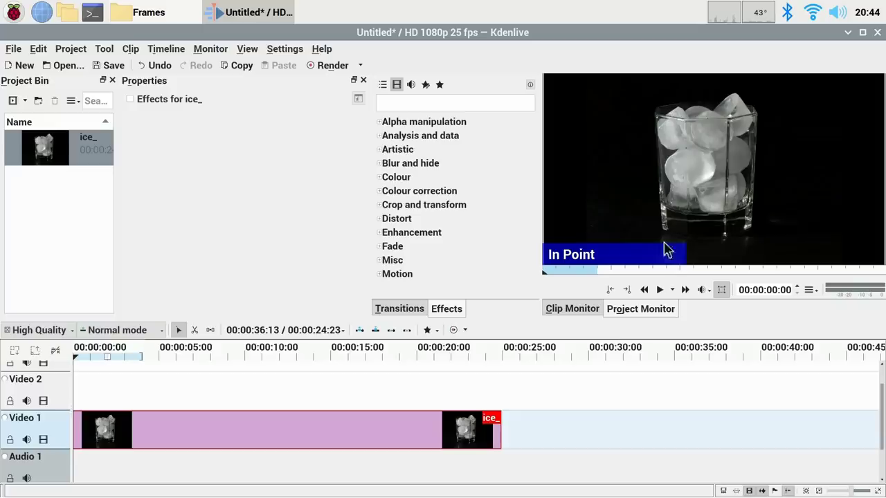
# Step: Apply Colour correction > Brightness (keyframable) to the ice clip, giving intensity 300
pyautogui.rightClick(312, 433)
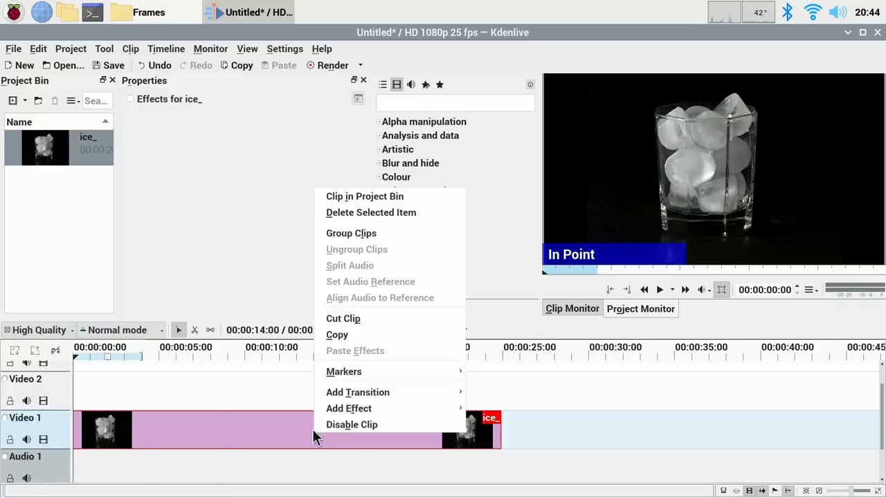
pyautogui.moveTo(348, 411)
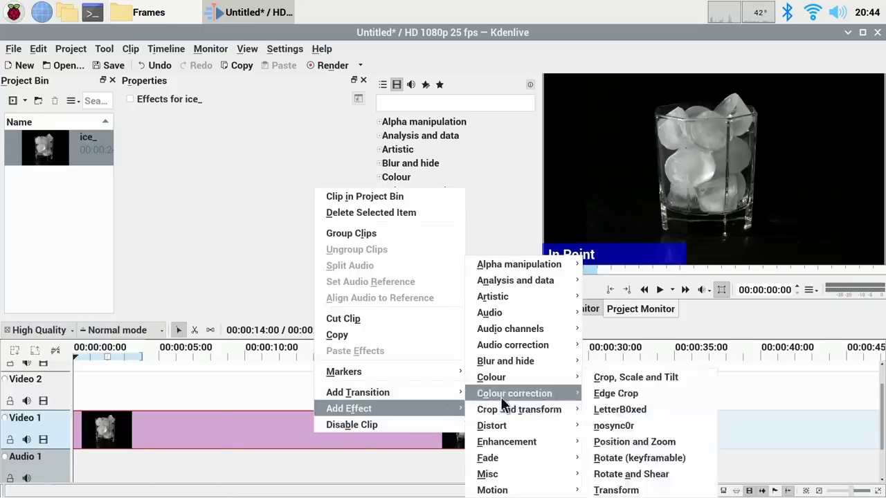
pyautogui.moveTo(505, 394)
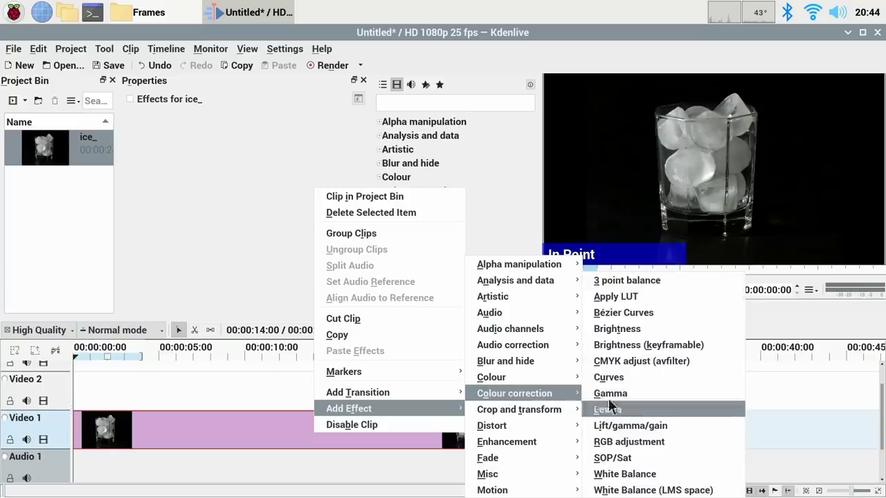
pyautogui.click(639, 344)
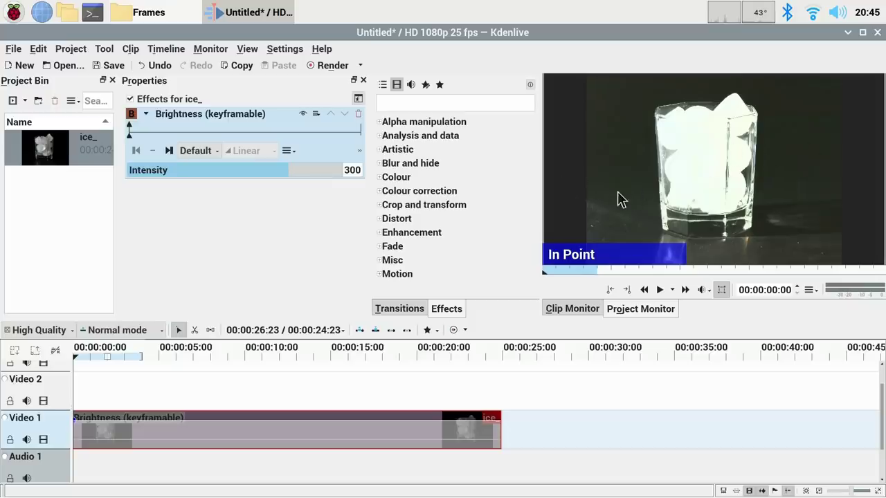
# Step: Add Position and Zoom at 140% size, offset to X -333 Y -75, and set brightness intensity to 110
pyautogui.rightClick(381, 431)
pyautogui.moveTo(424, 407)
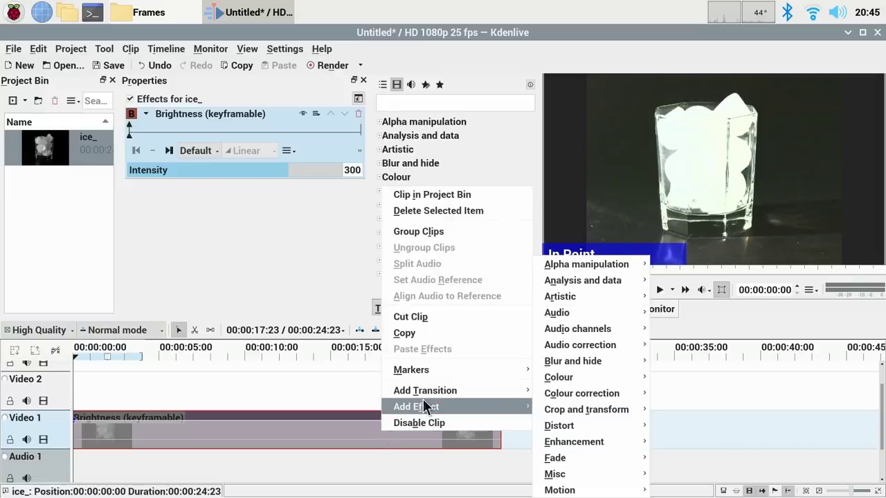
pyautogui.moveTo(584, 408)
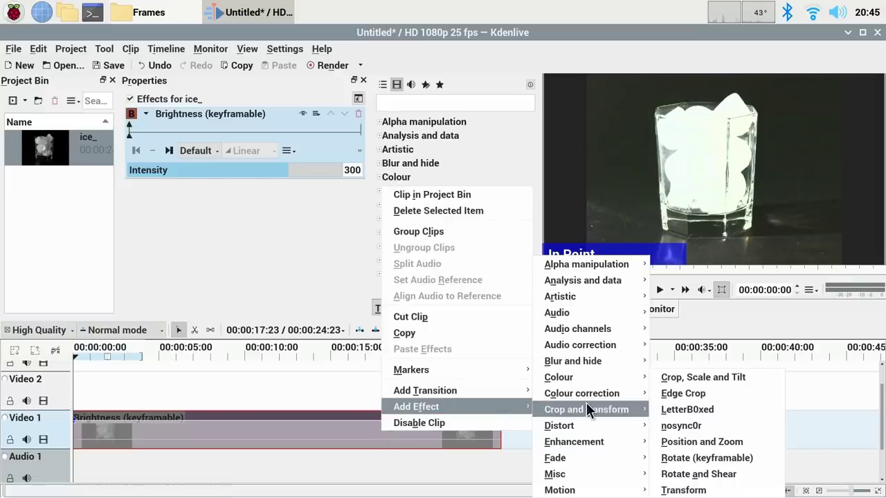
pyautogui.click(717, 438)
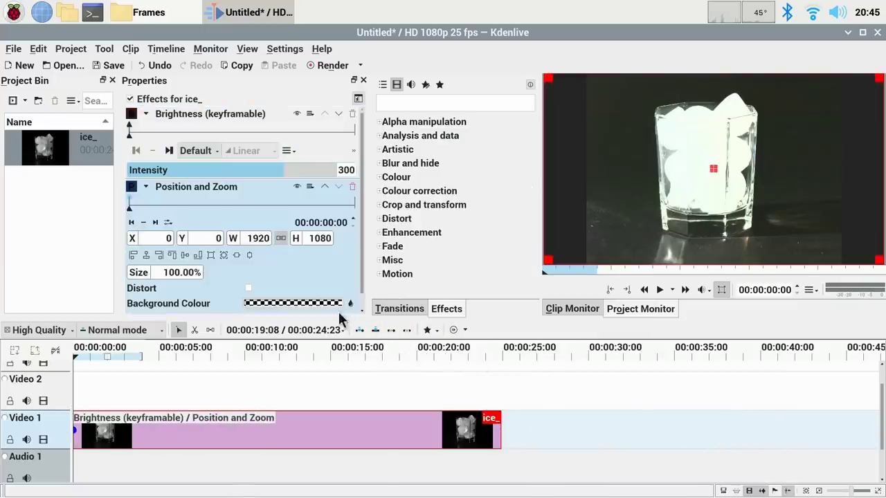
pyautogui.click(173, 272)
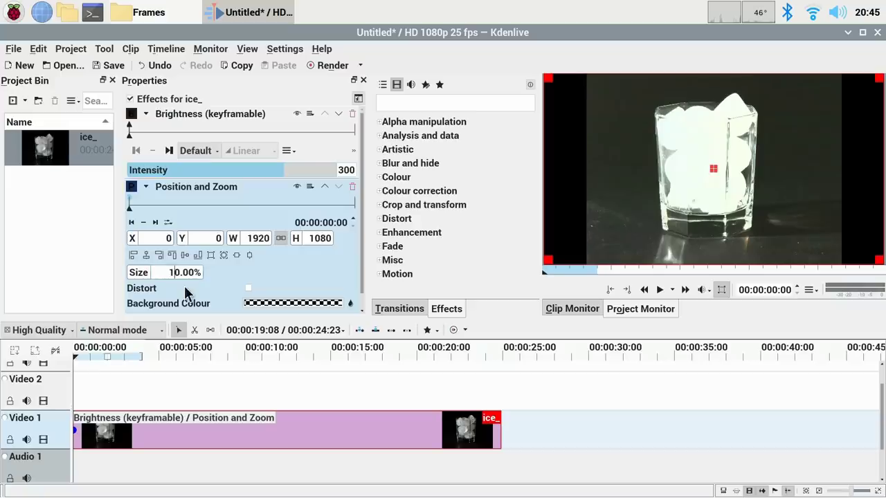
pyautogui.press('Return')
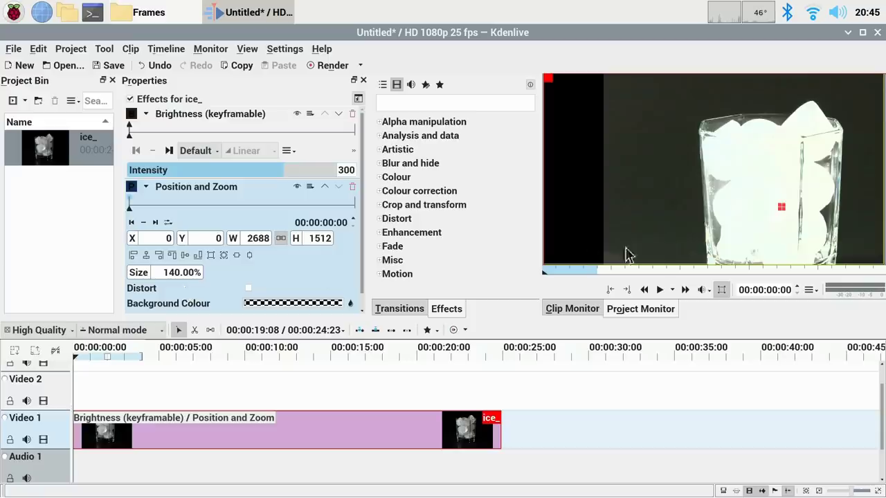
pyautogui.moveTo(781, 207); pyautogui.dragTo(716, 195)
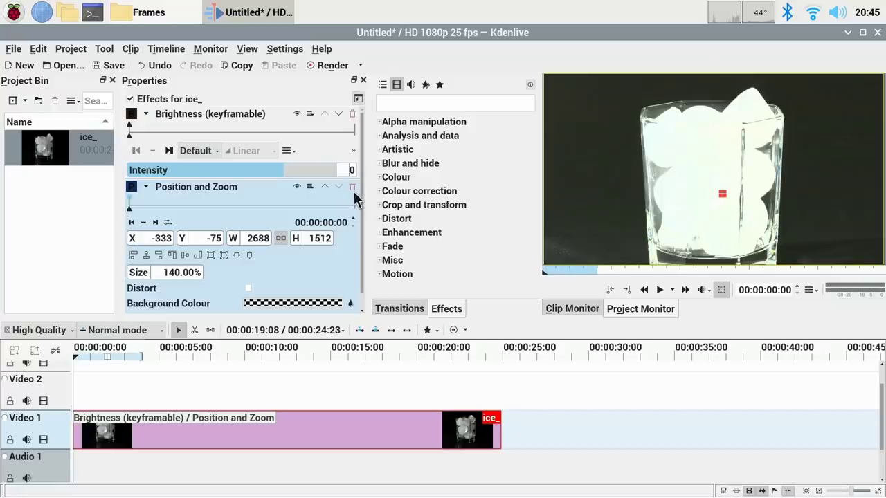
pyautogui.write('11')
pyautogui.press('Return')
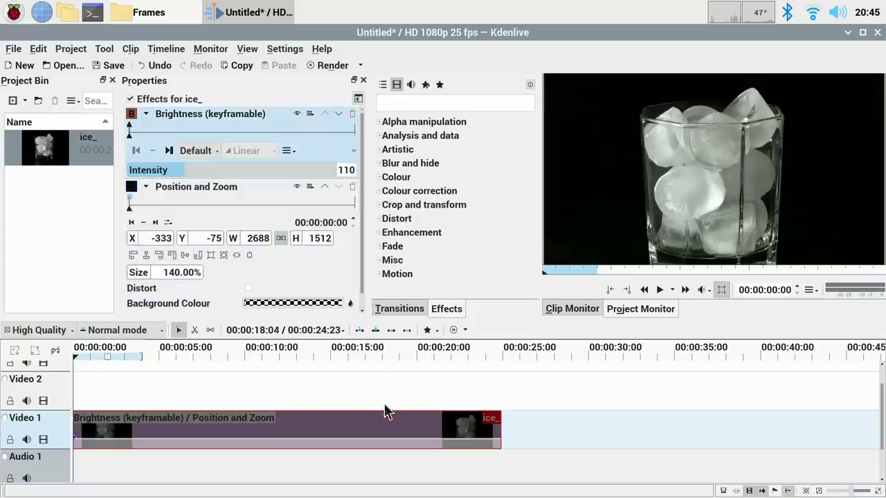
# Step: Add a Contrast effect set to 280, toggling it off and on to compare
pyautogui.rightClick(378, 424)
pyautogui.moveTo(401, 396)
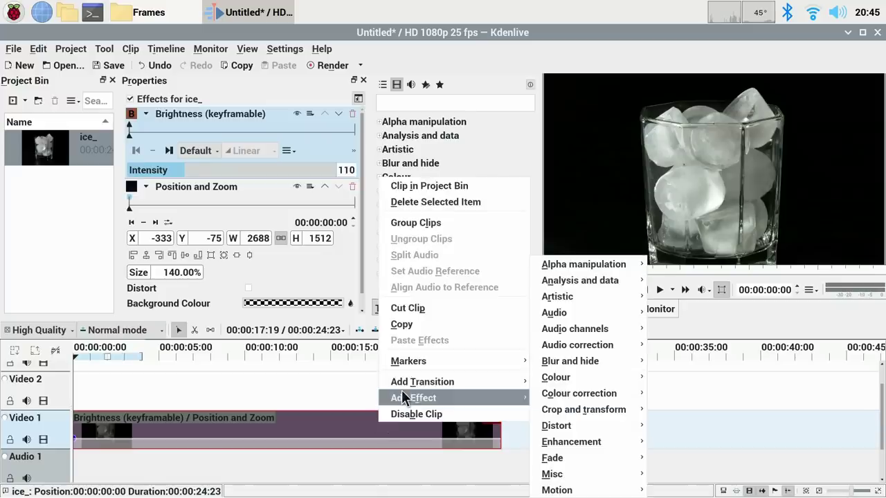
pyautogui.moveTo(569, 396)
pyautogui.moveTo(571, 376)
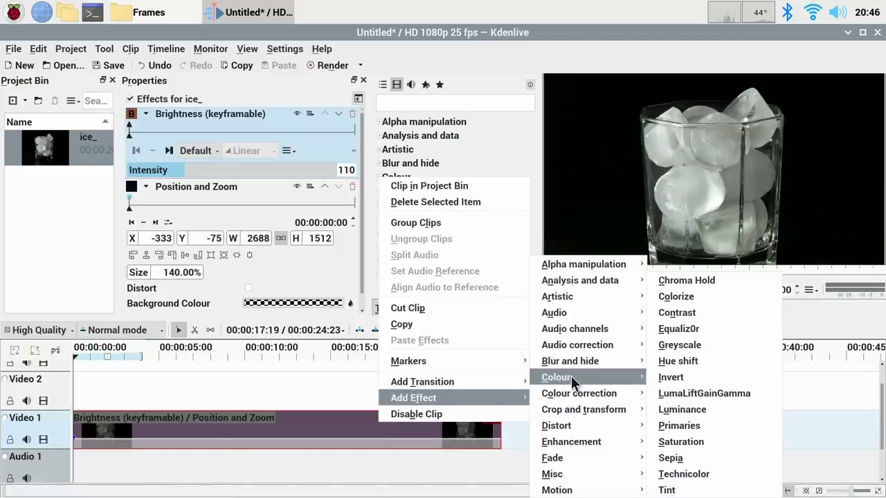
pyautogui.click(660, 312)
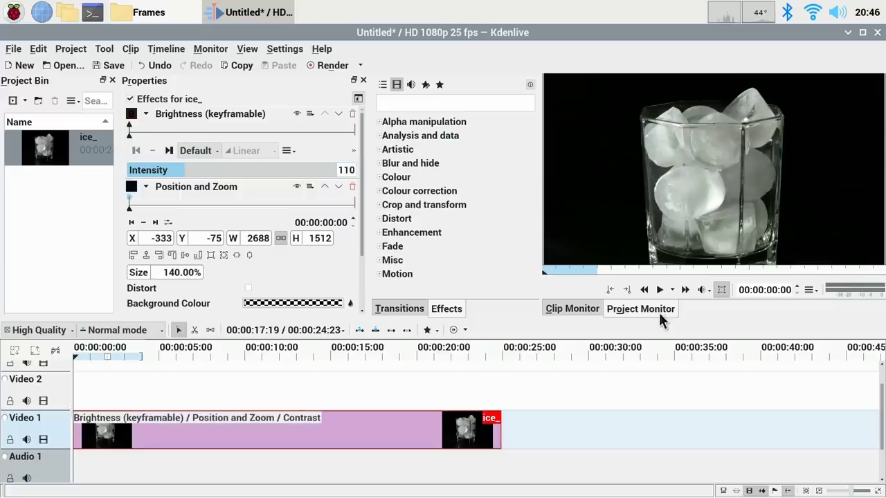
pyautogui.click(145, 185)
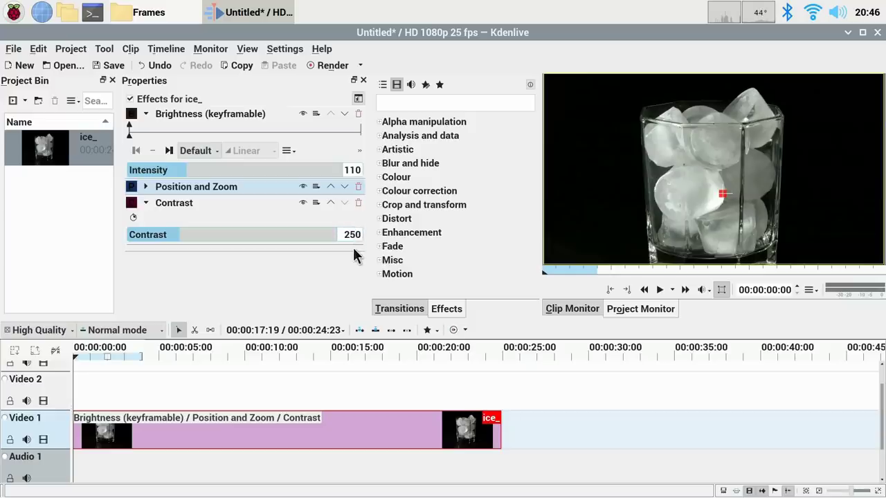
pyautogui.write('8')
pyautogui.press('Return')
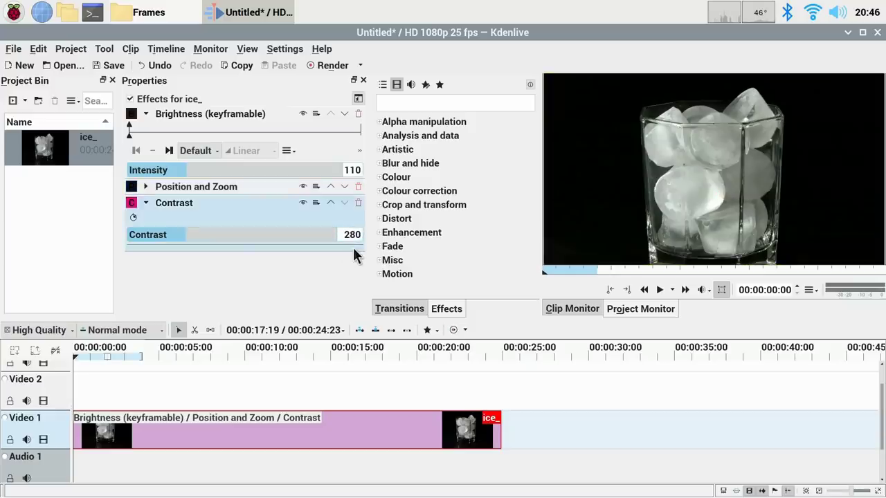
pyautogui.click(303, 203)
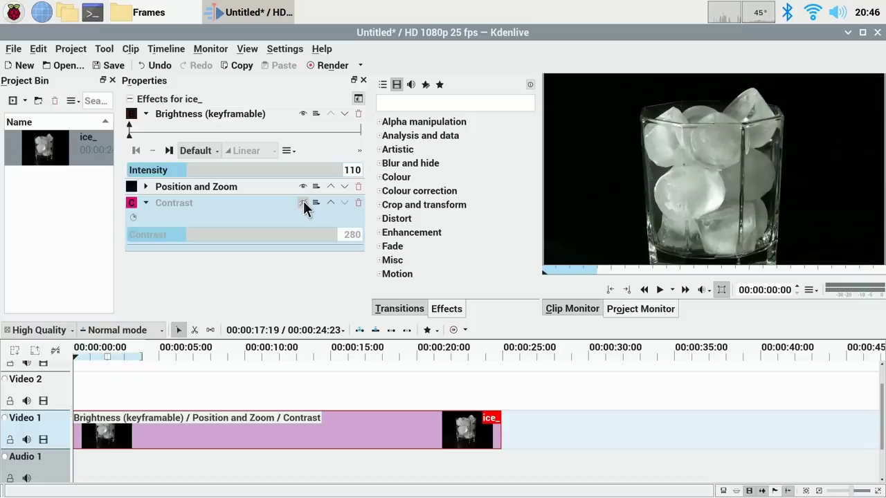
pyautogui.click(303, 201)
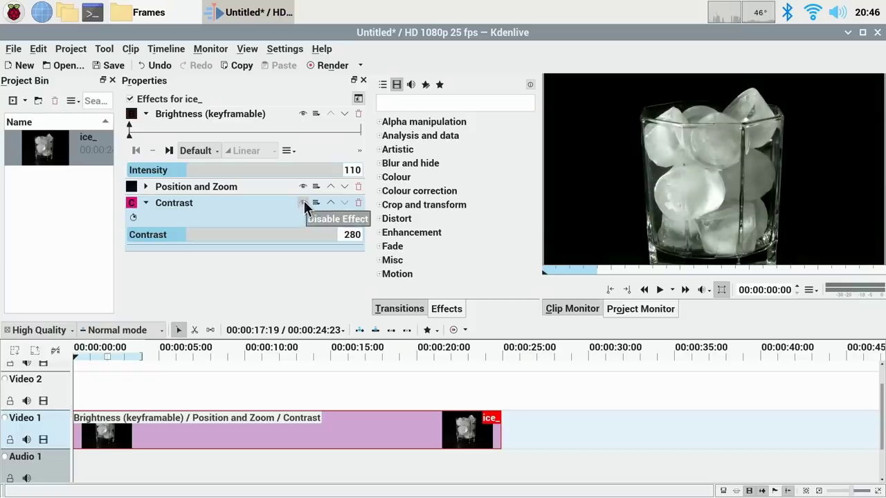
# Step: Set the render to MP4 with output file /home/pi/Videos/Ice_Timelapse.mp4
pyautogui.click(328, 61)
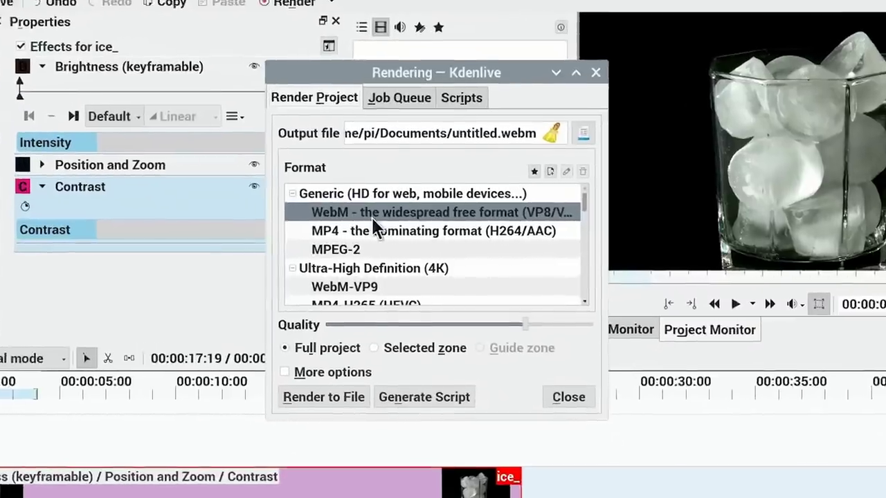
pyautogui.click(389, 232)
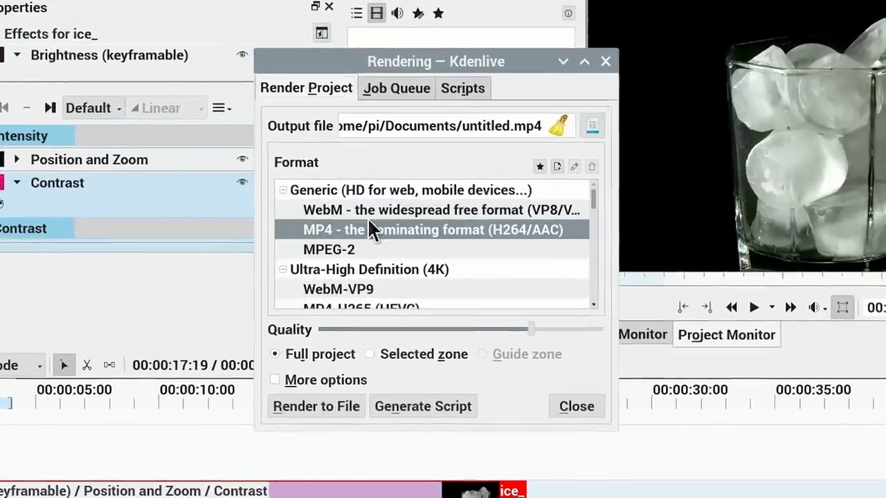
pyautogui.click(594, 125)
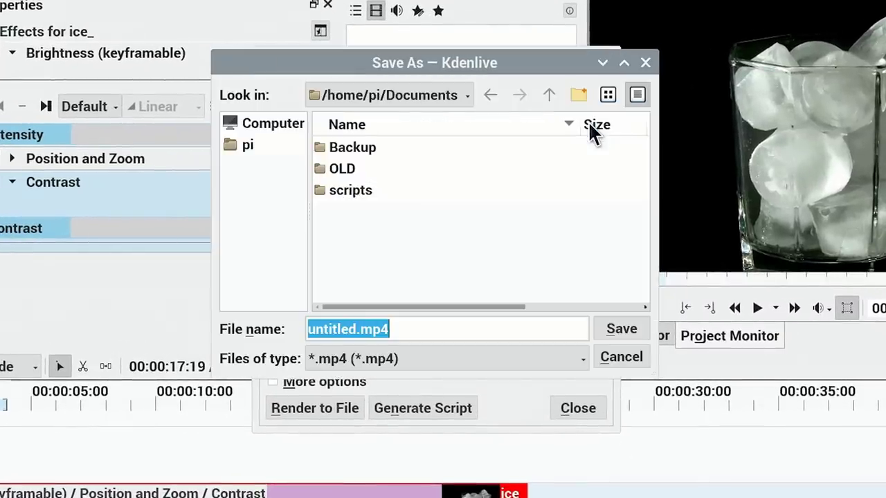
pyautogui.click(238, 146)
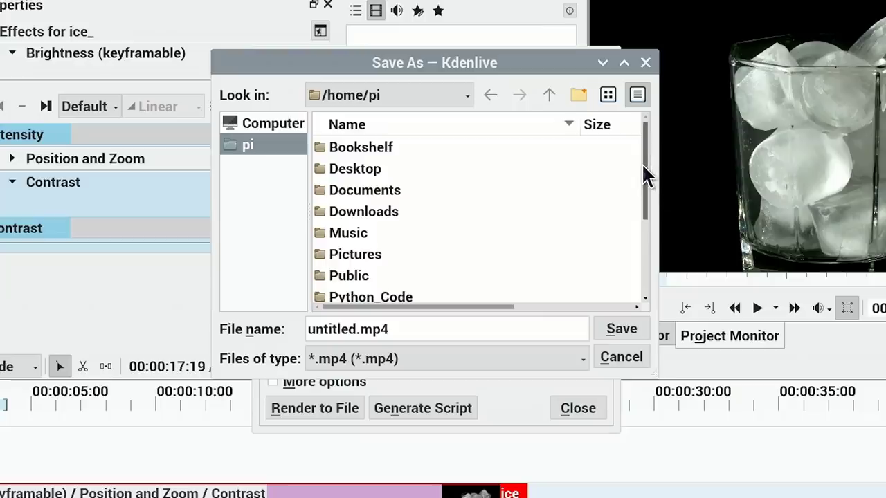
pyautogui.moveTo(641, 163); pyautogui.dragTo(635, 233)
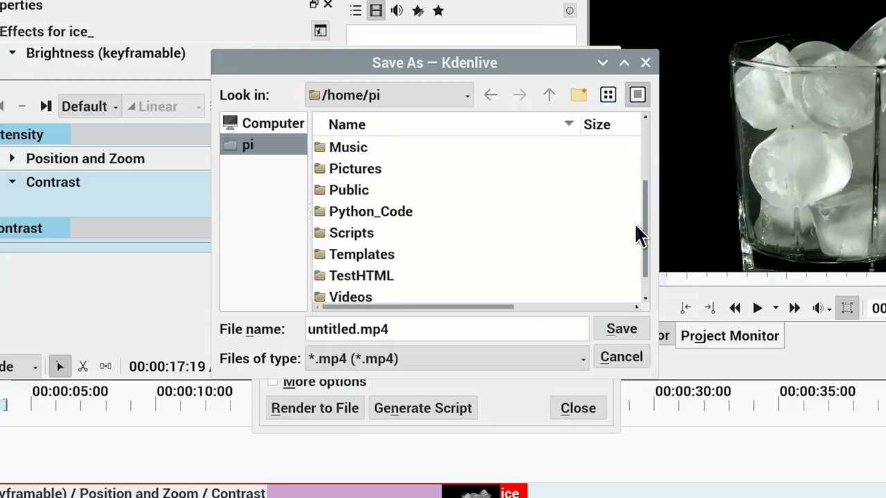
pyautogui.doubleClick(382, 296)
pyautogui.moveTo(357, 329); pyautogui.dragTo(289, 325)
pyautogui.write('Ice_Ti')
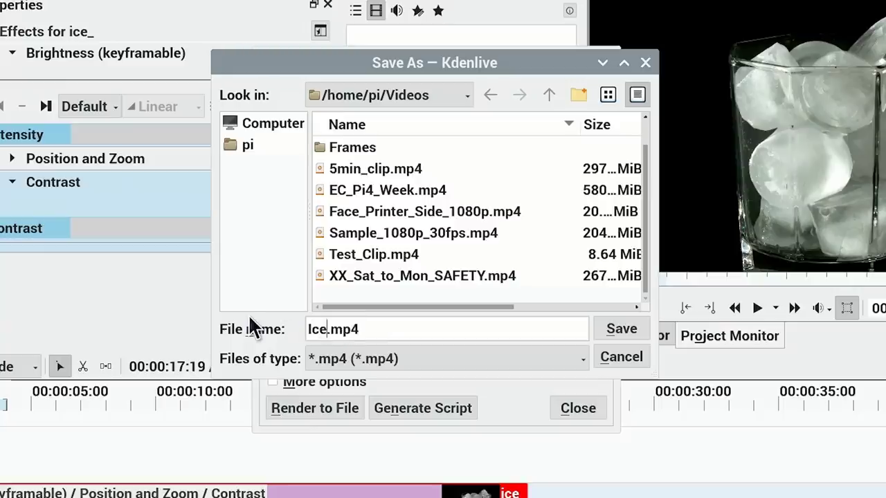
pyautogui.write('melapse')
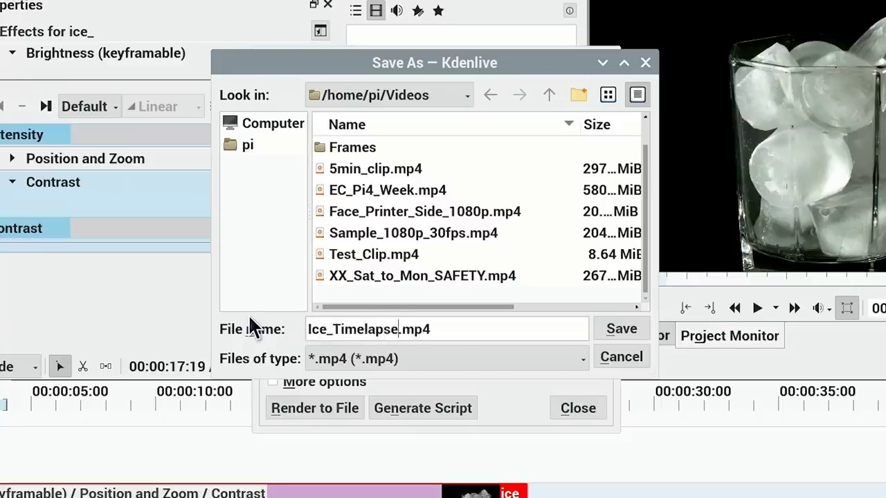
pyautogui.click(618, 327)
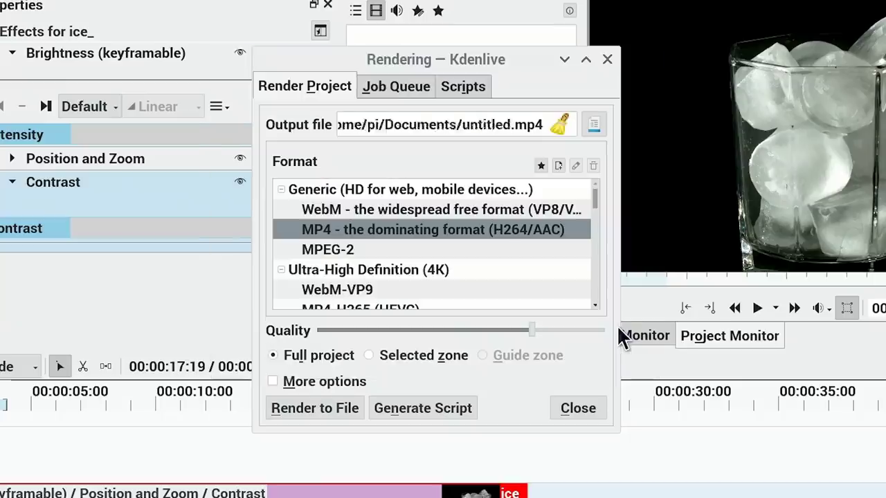
# Step: Render Ice_Timelapse.mp4, then quit Kdenlive, saving the project as Ice_Timelapse_AA
pyautogui.click(325, 408)
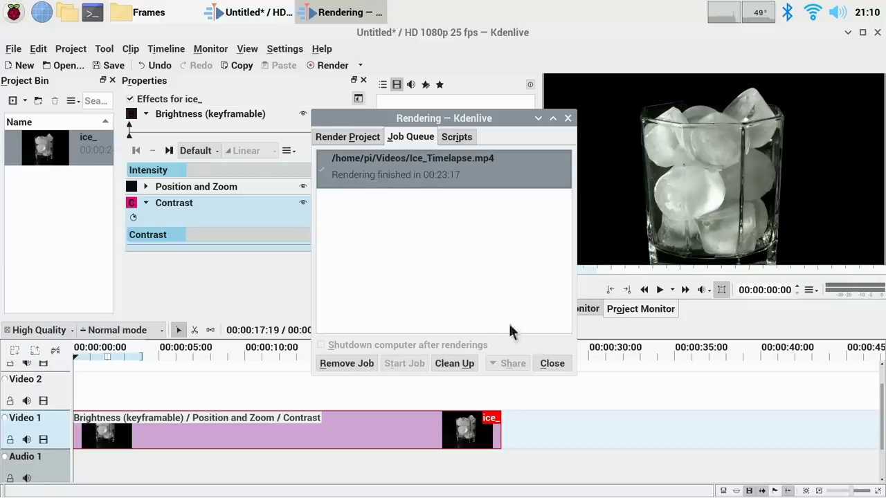
pyautogui.click(556, 361)
pyautogui.click(877, 34)
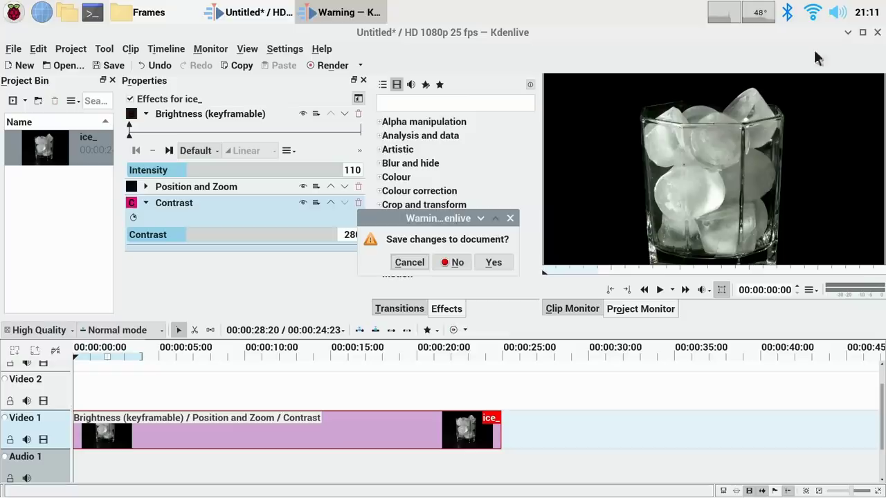
pyautogui.click(496, 263)
pyautogui.write('Ice_')
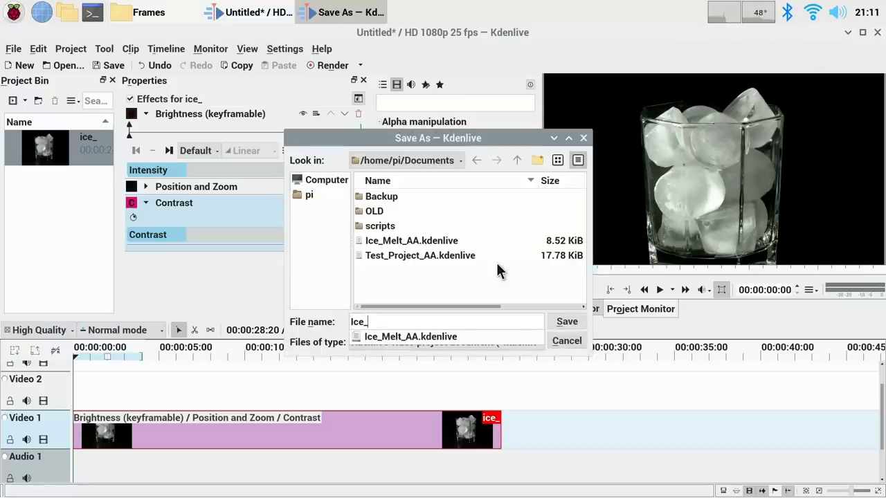
pyautogui.write('Timelapse_AA')
pyautogui.press('Return')
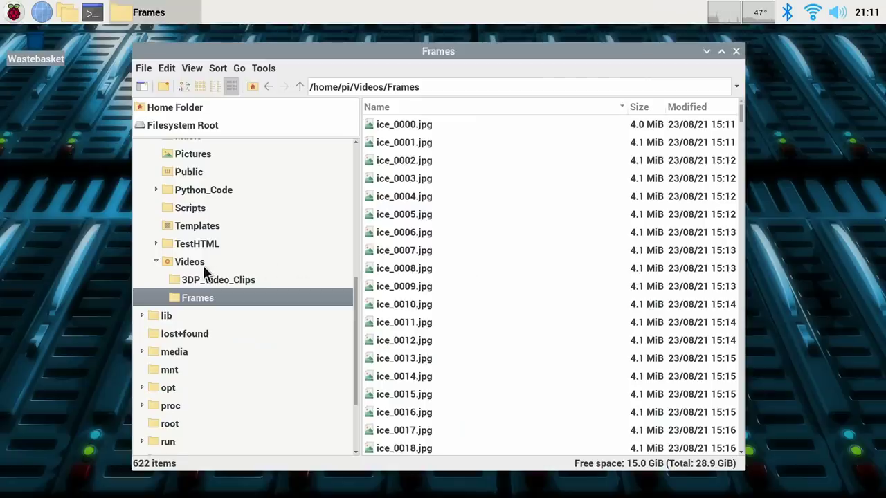
# Step: Play Ice_Timelapse.mp4 from the Videos folder in VLC
pyautogui.click(203, 265)
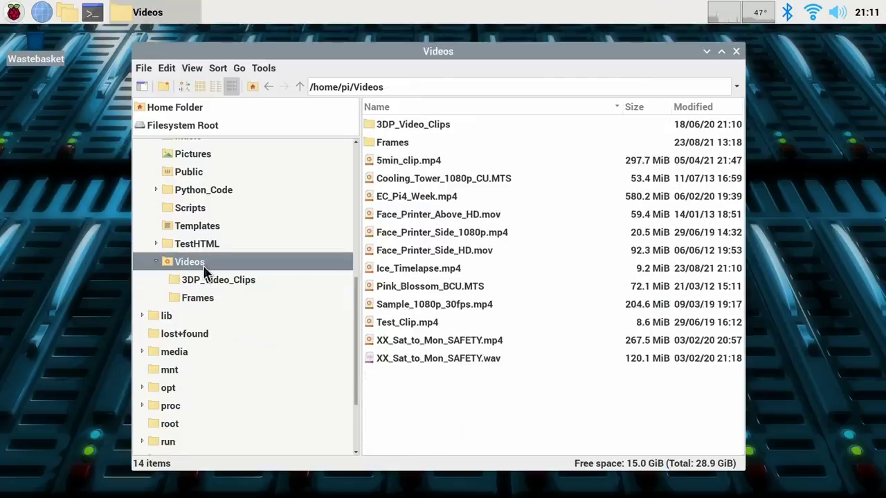
pyautogui.doubleClick(417, 268)
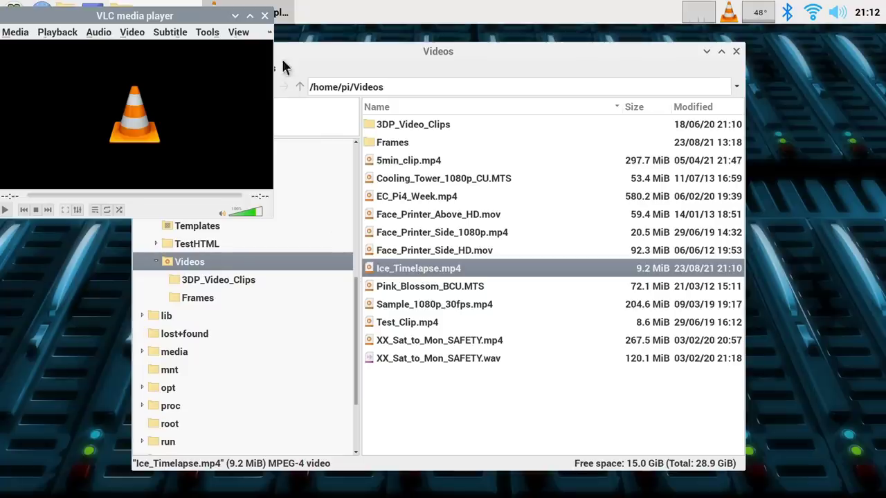
# Step: Close VLC, open the JAN2021 removable drive in File Manager, and position its window
pyautogui.click(265, 17)
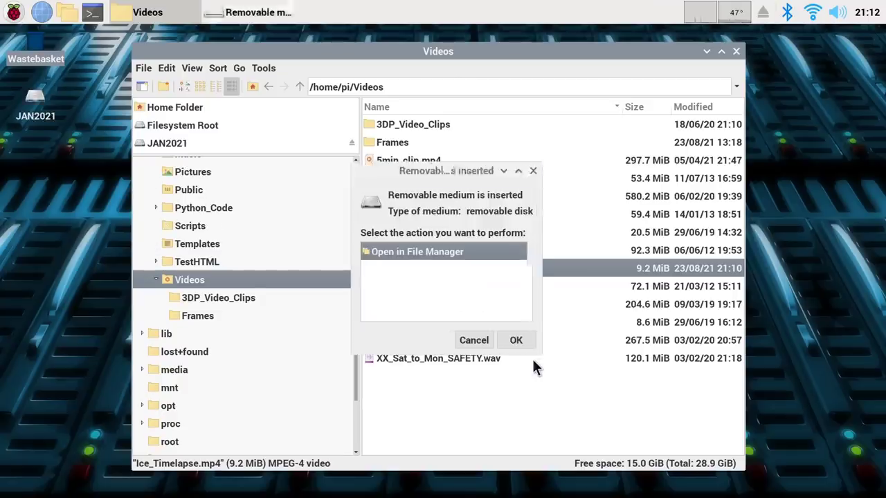
pyautogui.click(515, 340)
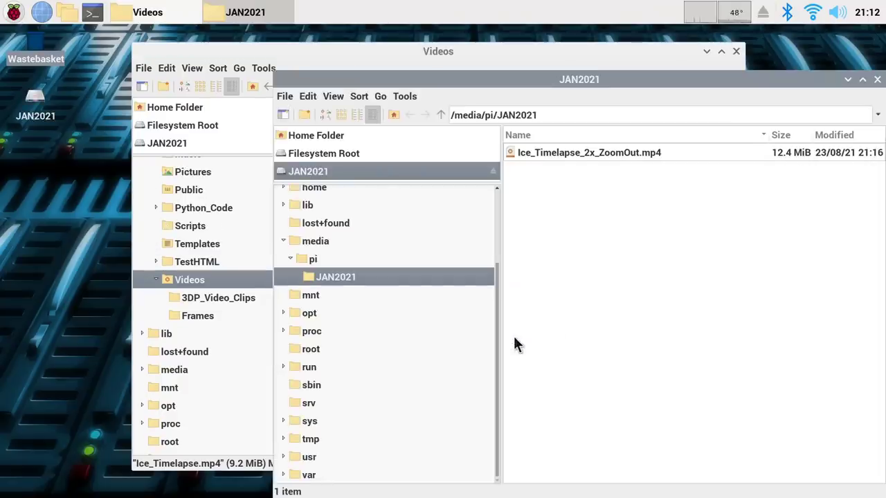
pyautogui.moveTo(621, 79); pyautogui.dragTo(489, 70)
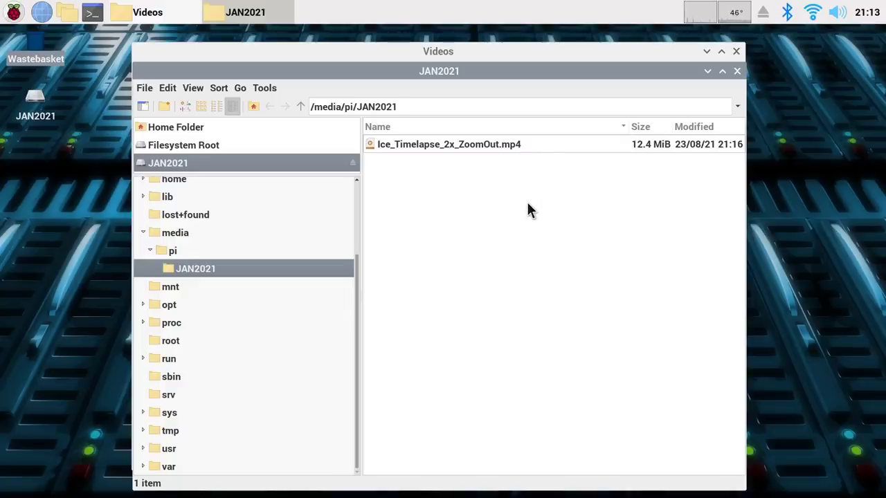
# Step: Select Ice_Timelapse_2x_ZoomOut.mp4 on the JAN2021 drive
pyautogui.click(484, 147)
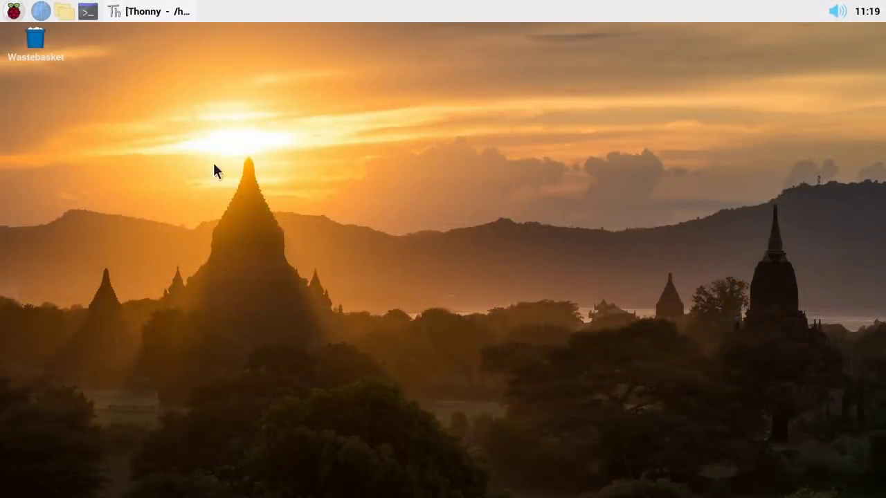
# Step: Bring back Clouds.py in Thonny and highlight its imports, interval/frame variables and 20-second wait
pyautogui.click(139, 13)
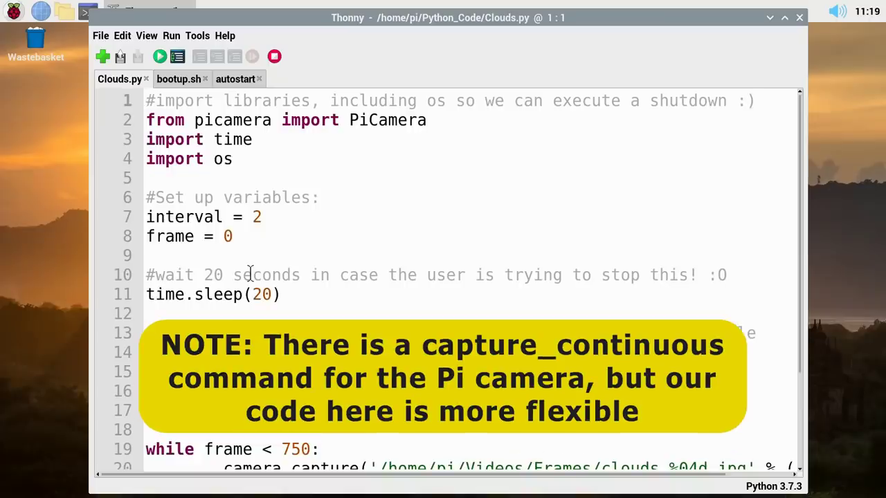
pyautogui.hotkey('shift', 'Down')
pyautogui.hotkey('shift', 'Down')
pyautogui.hotkey('shift', 'Down')
pyautogui.hotkey('shift', 'Down')
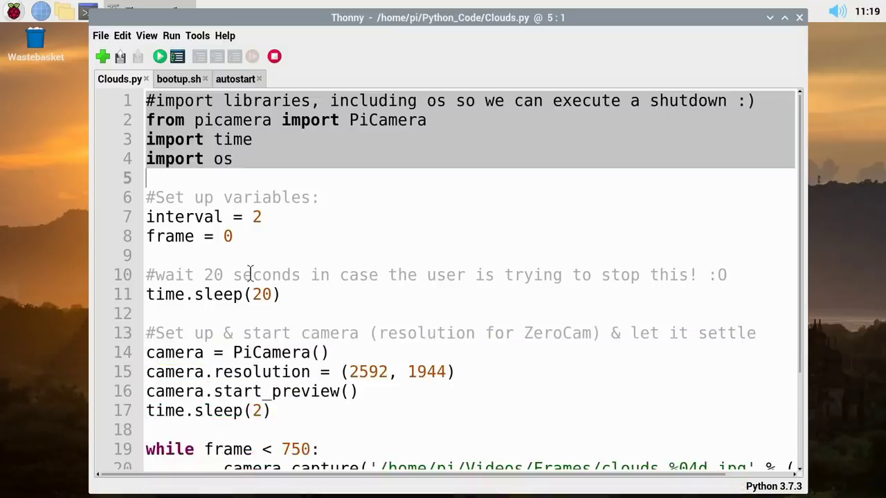
pyautogui.press('Down')
pyautogui.press('Down')
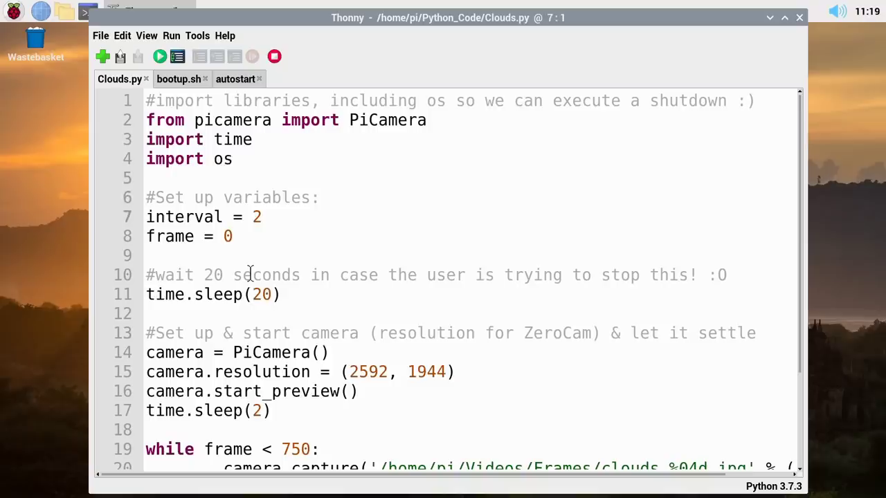
pyautogui.hotkey('shift', 'Down')
pyautogui.hotkey('shift', 'Down')
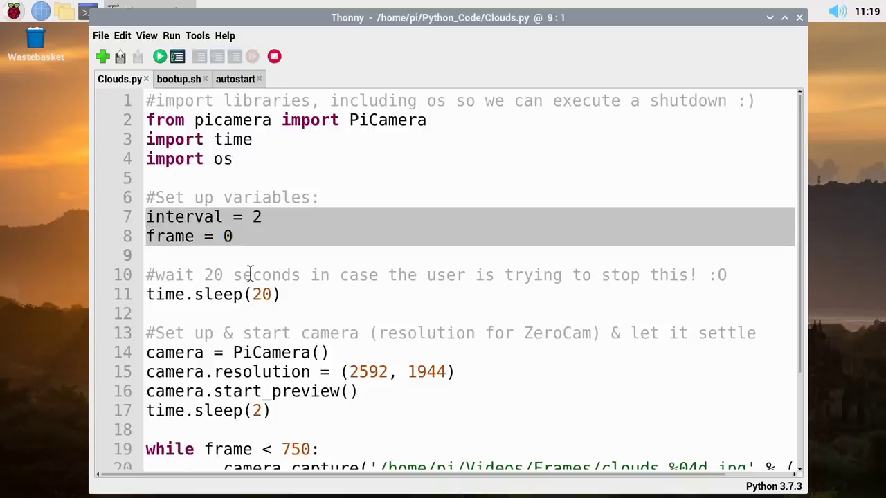
pyautogui.press('Down')
pyautogui.press('Down')
pyautogui.hotkey('shift', 'Down')
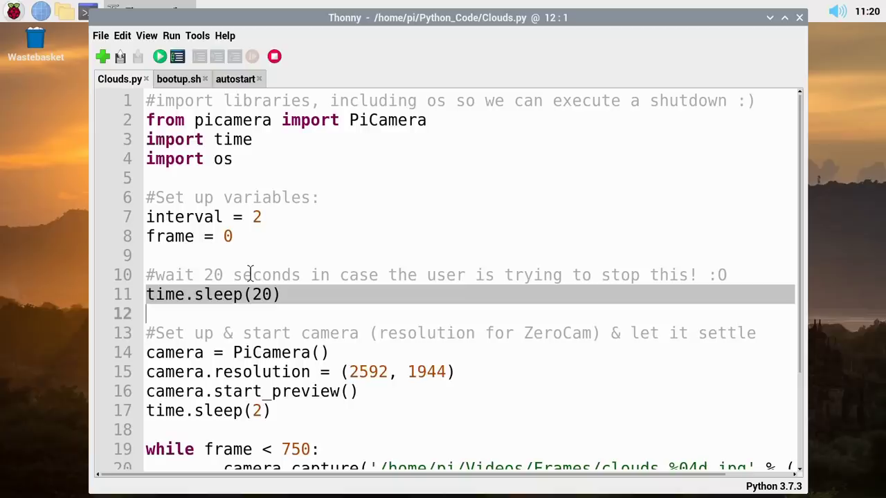
# Step: Highlight the camera setup (lines 14-17), capture loop (lines 19-22) and sudo shutdown line
pyautogui.press('Down')
pyautogui.press('Down')
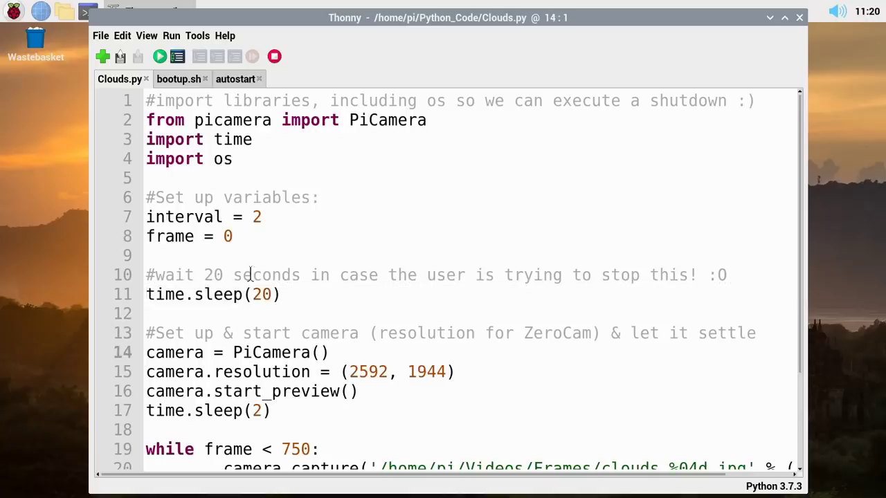
pyautogui.hotkey('shift', 'Down')
pyautogui.hotkey('shift', 'Down')
pyautogui.hotkey('shift', 'Down')
pyautogui.hotkey('shift', 'Down')
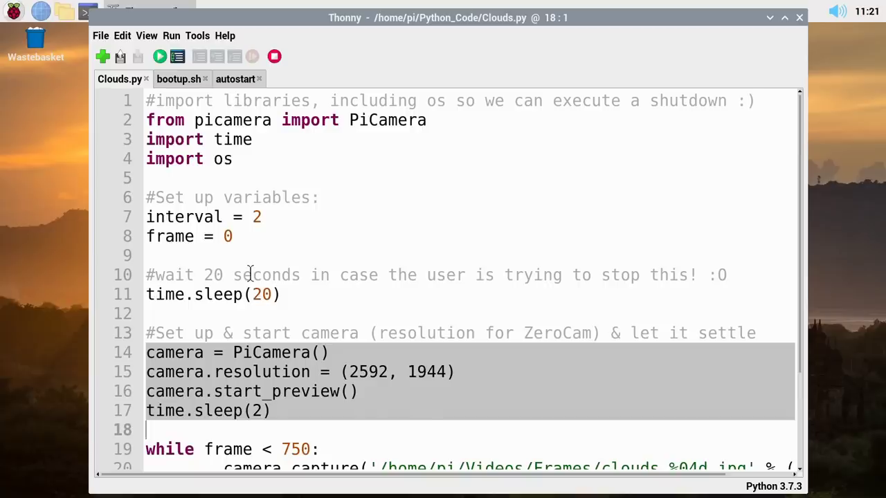
pyautogui.press('Down')
pyautogui.press('Down')
pyautogui.press('Down')
pyautogui.press('Down')
pyautogui.press('Down')
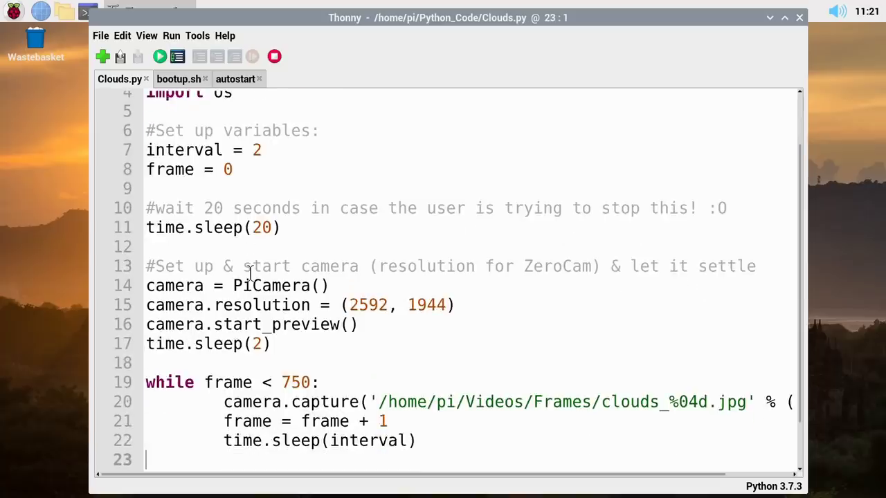
pyautogui.press('Up')
pyautogui.press('Up')
pyautogui.press('Up')
pyautogui.press('Up')
pyautogui.hotkey('shift', 'Down')
pyautogui.hotkey('shift', 'Down')
pyautogui.hotkey('shift', 'Down')
pyautogui.hotkey('shift', 'Down')
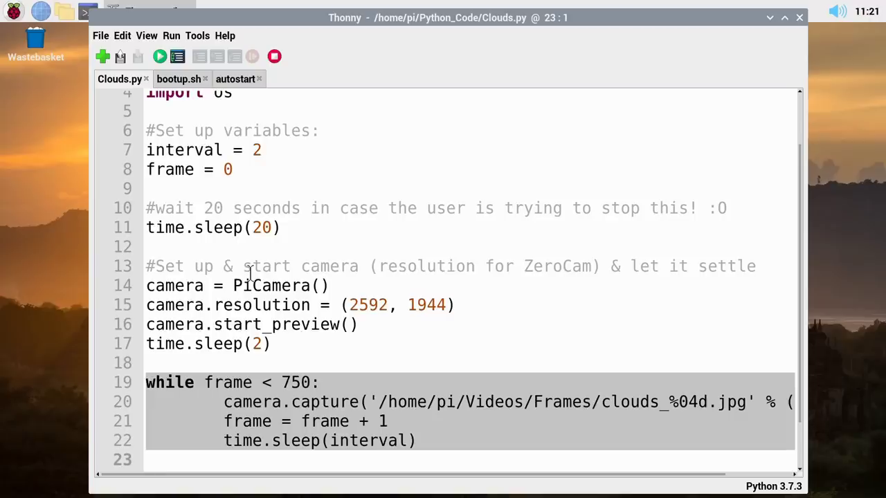
pyautogui.hotkey('ctrl', 'z')
pyautogui.hotkey('ctrl', 'z')
pyautogui.hotkey('ctrl', 'z')
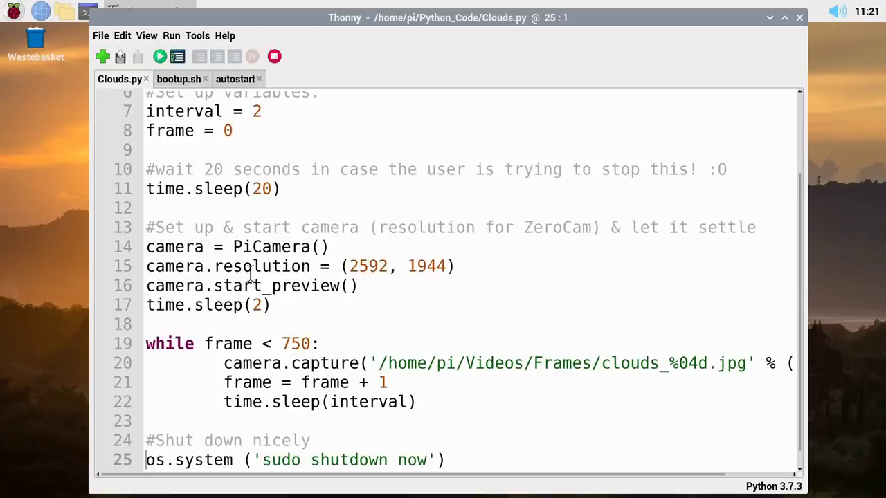
pyautogui.hotkey('shift', 'Down')
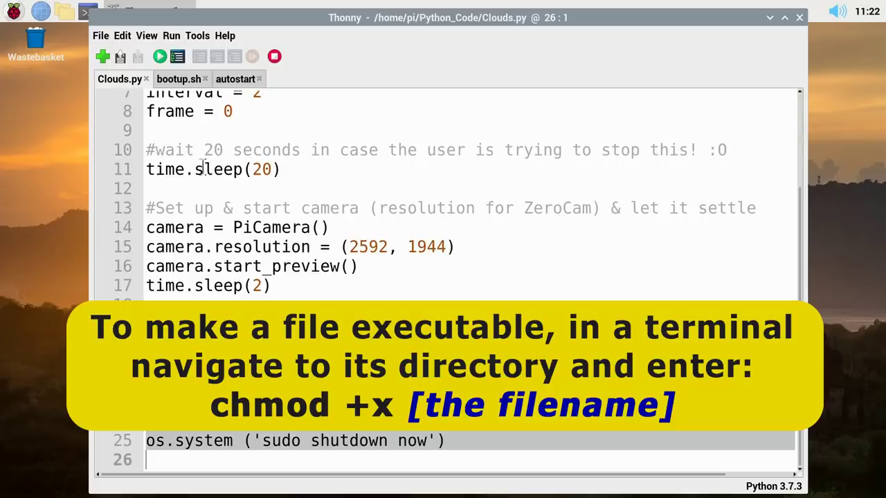
pyautogui.click(178, 81)
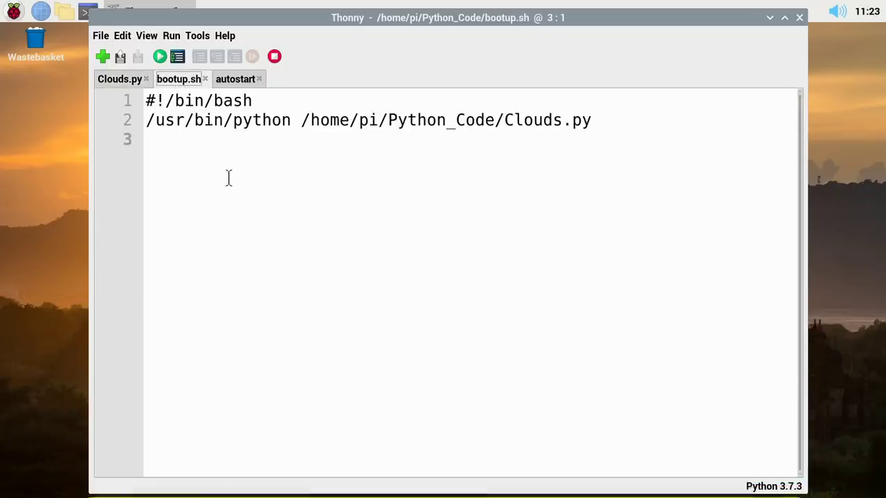
pyautogui.click(592, 120)
pyautogui.hotkey('ctrl', 'a')
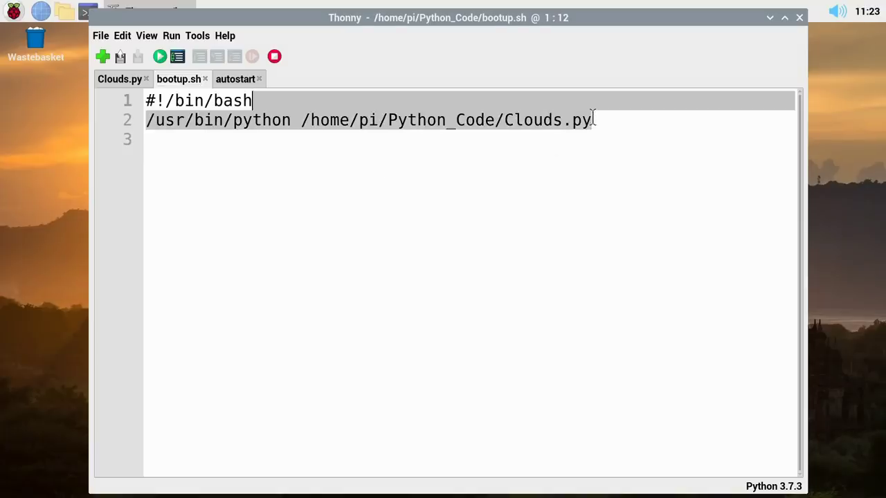
pyautogui.hotkey('shift', 'Left')
pyautogui.hotkey('shift', 'Left')
pyautogui.hotkey('shift', 'Left')
pyautogui.hotkey('shift', 'Left')
pyautogui.hotkey('shift', 'Left')
pyautogui.hotkey('shift', 'Left')
pyautogui.hotkey('shift', 'Left')
pyautogui.hotkey('shift', 'Left')
pyautogui.hotkey('shift', 'Left')
pyautogui.hotkey('shift', 'Left')
pyautogui.hotkey('shift', 'Left')
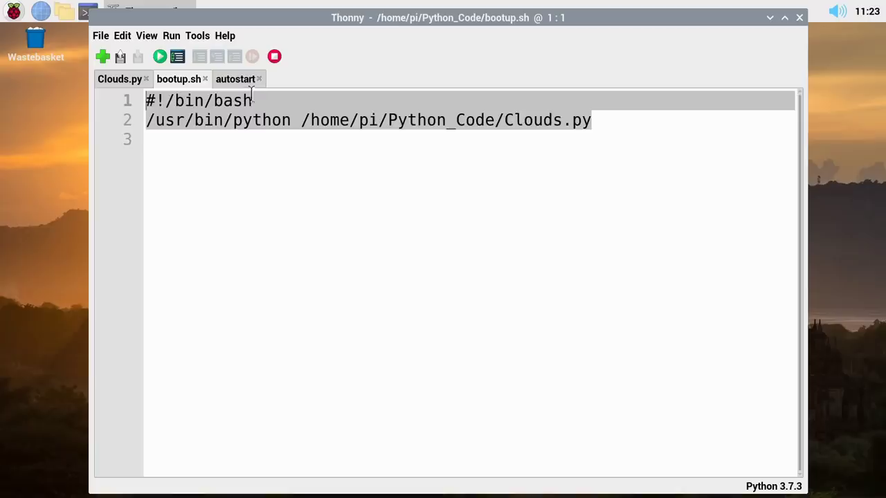
pyautogui.click(233, 78)
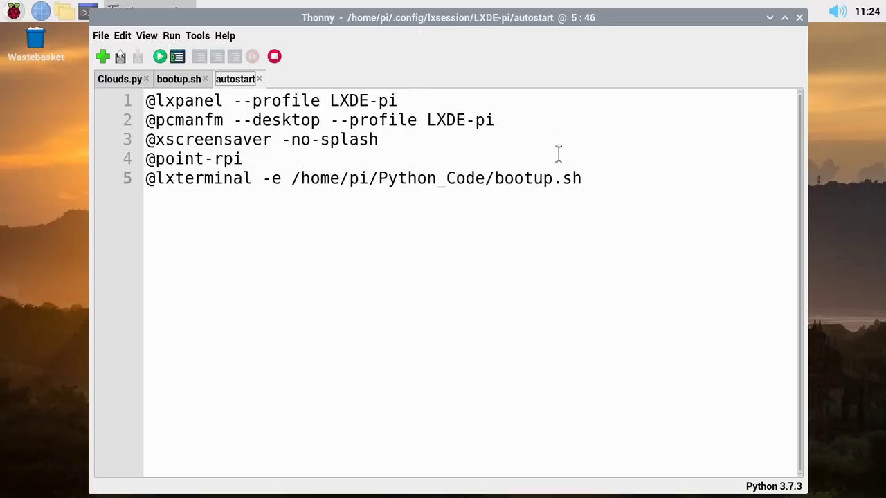
pyautogui.hotkey('shift', 'Home')
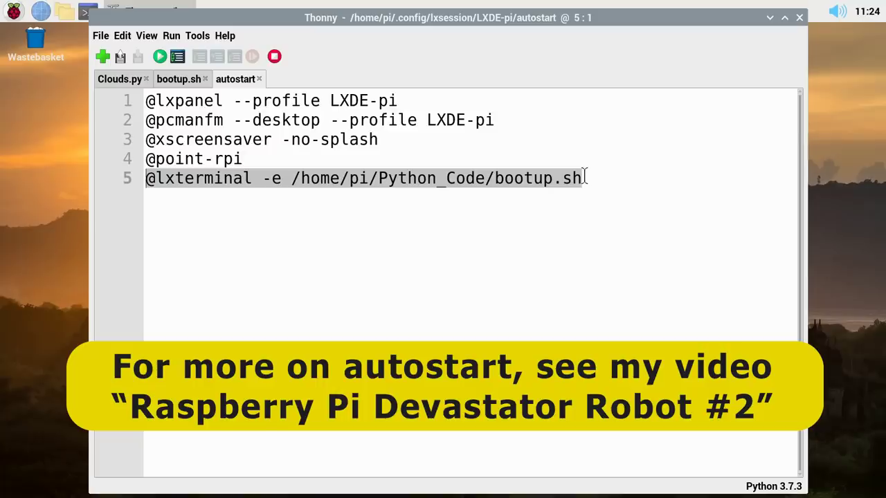
pyautogui.click(181, 79)
pyautogui.click(126, 80)
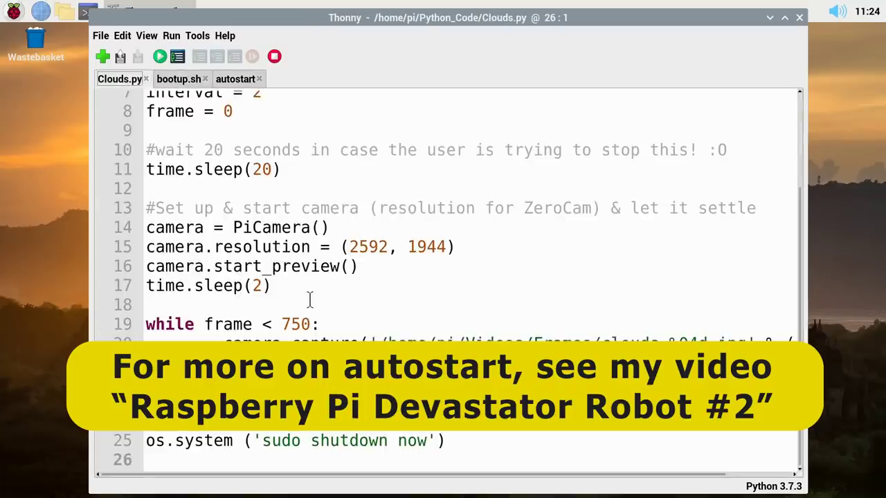